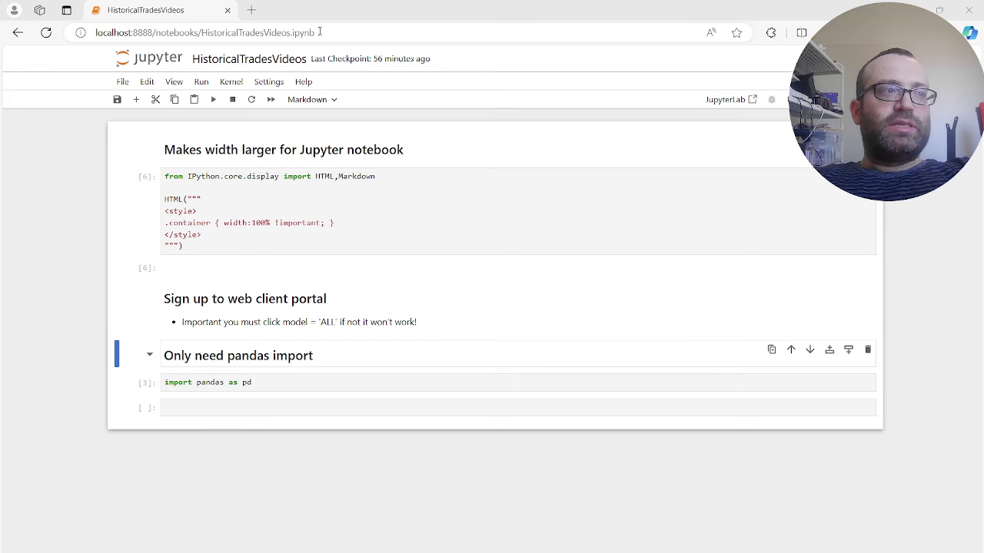
Open the Interactive Brokers home page in a new browser tab, go to the Portal Login, and maximize the client portal window
click(251, 10)
text(inter)
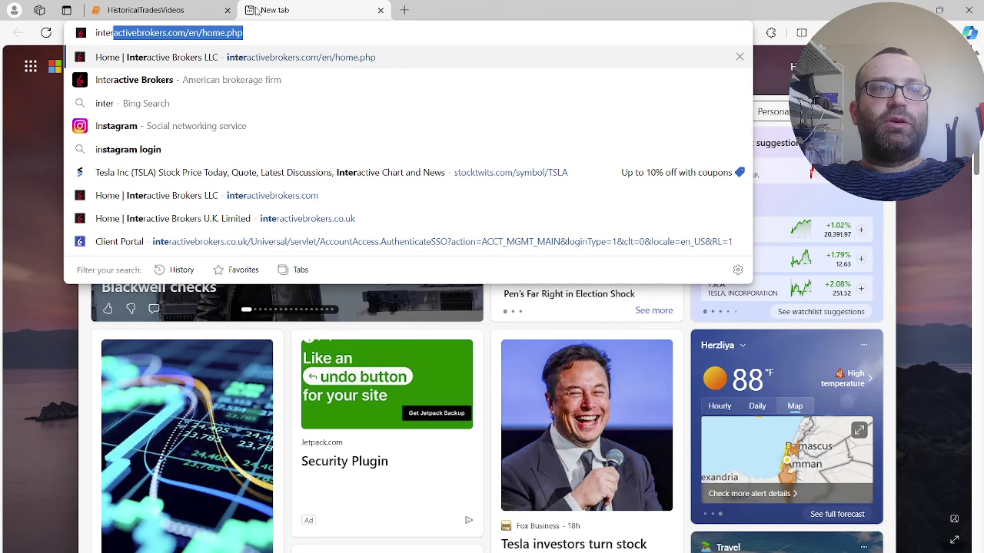
key(Return)
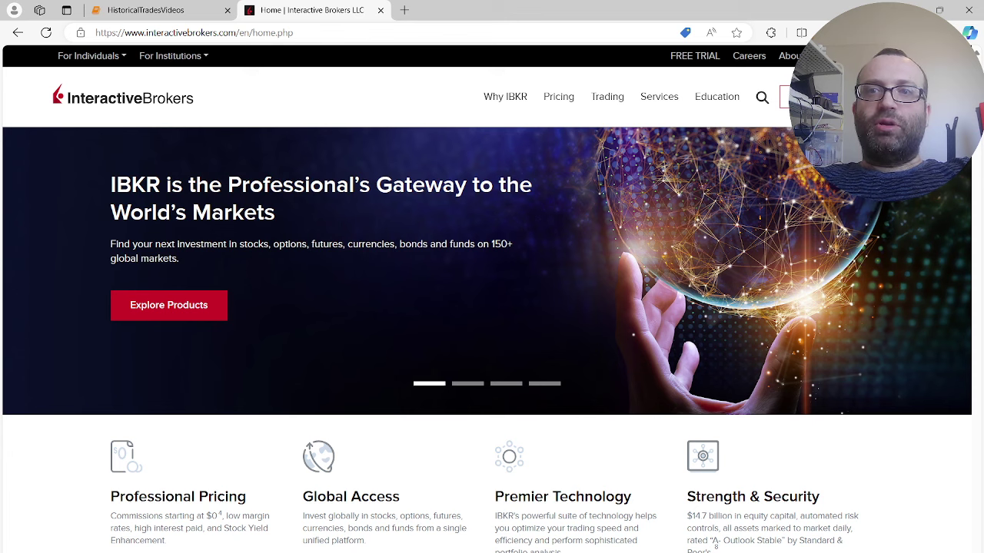
click(799, 97)
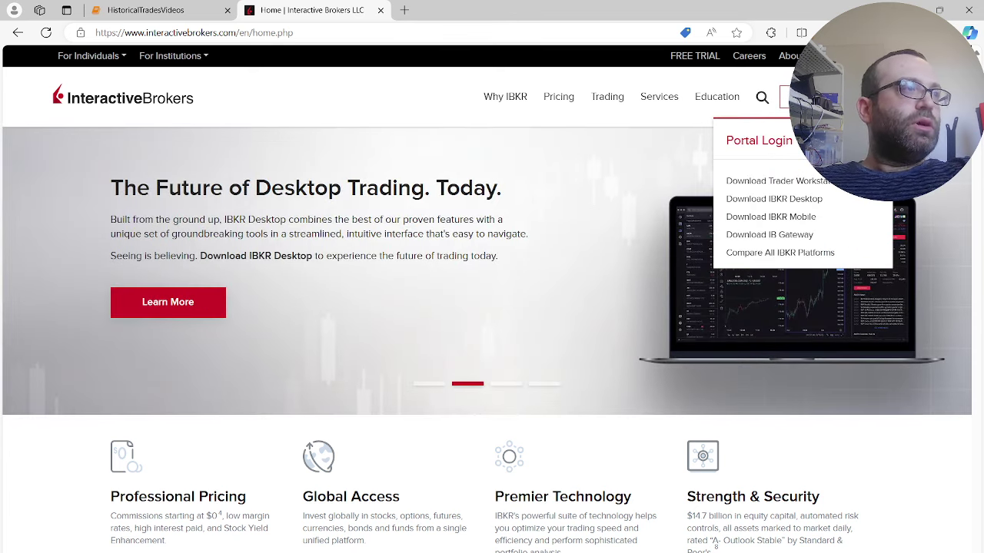
click(759, 140)
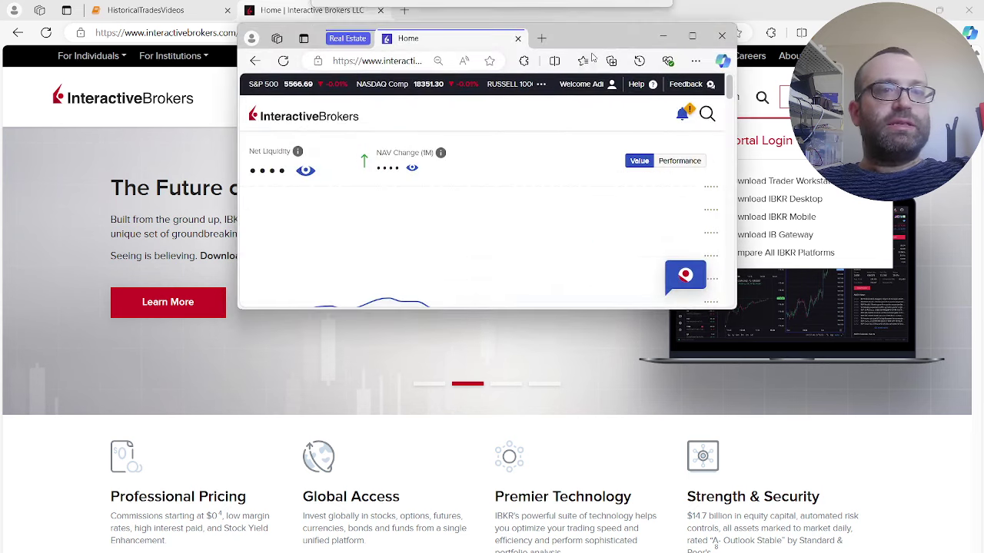
click(691, 36)
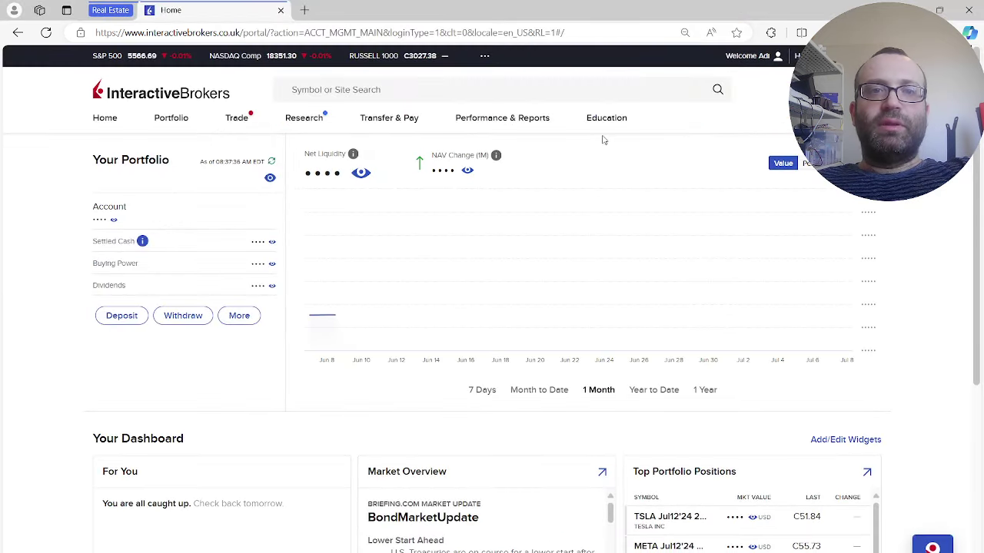
From the Flex Queries page, start a new Trade Confirmation Flex Query and name it Demo
click(527, 120)
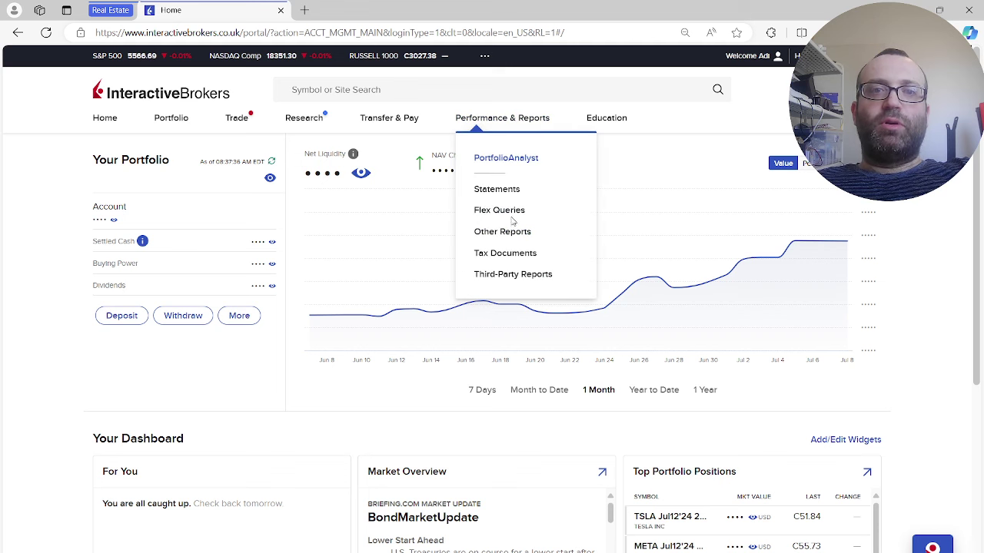
click(499, 210)
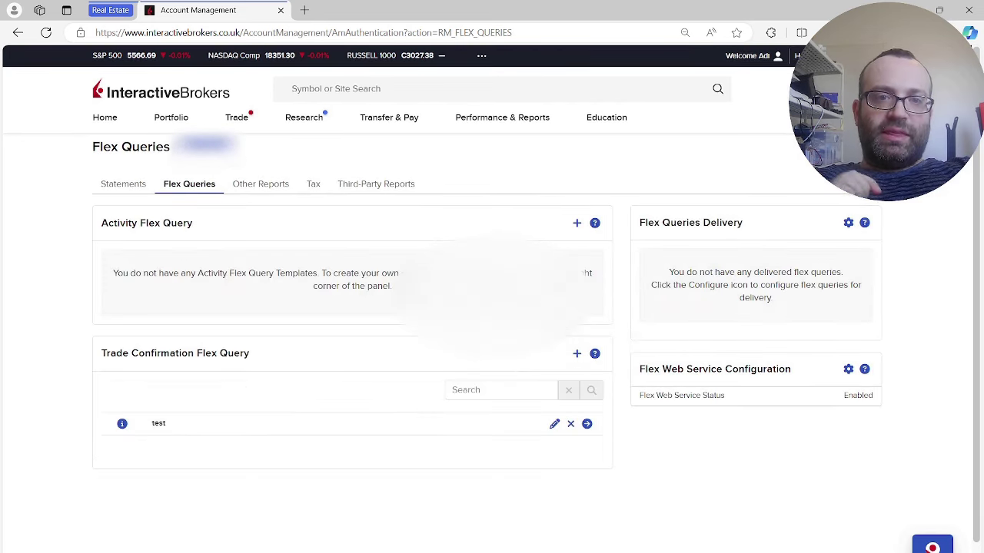
scroll(514, 286, down, 1)
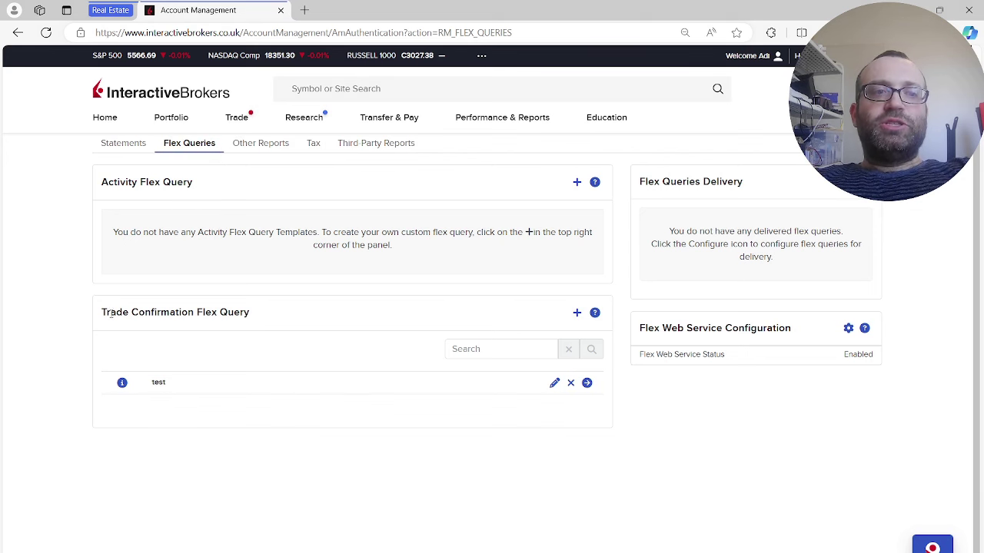
click(575, 314)
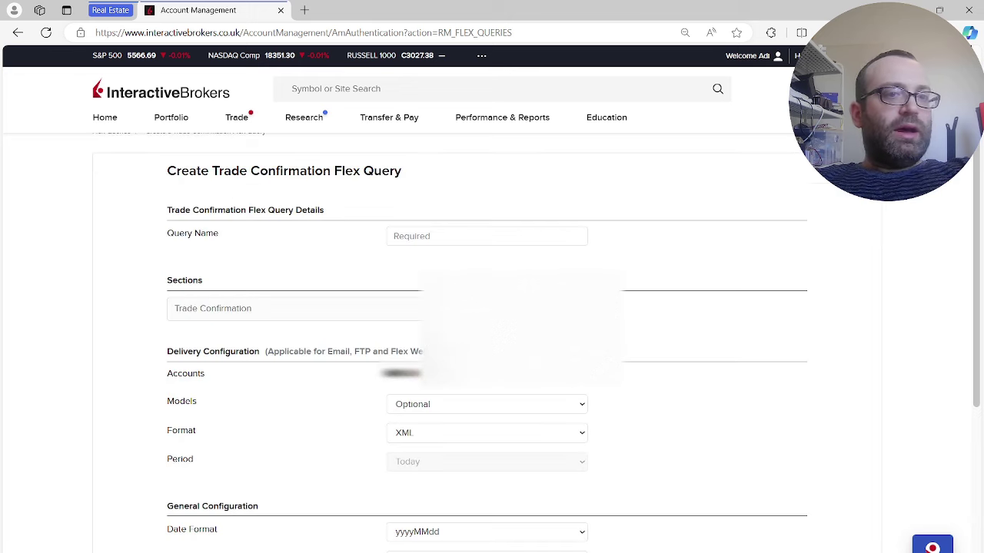
click(462, 236)
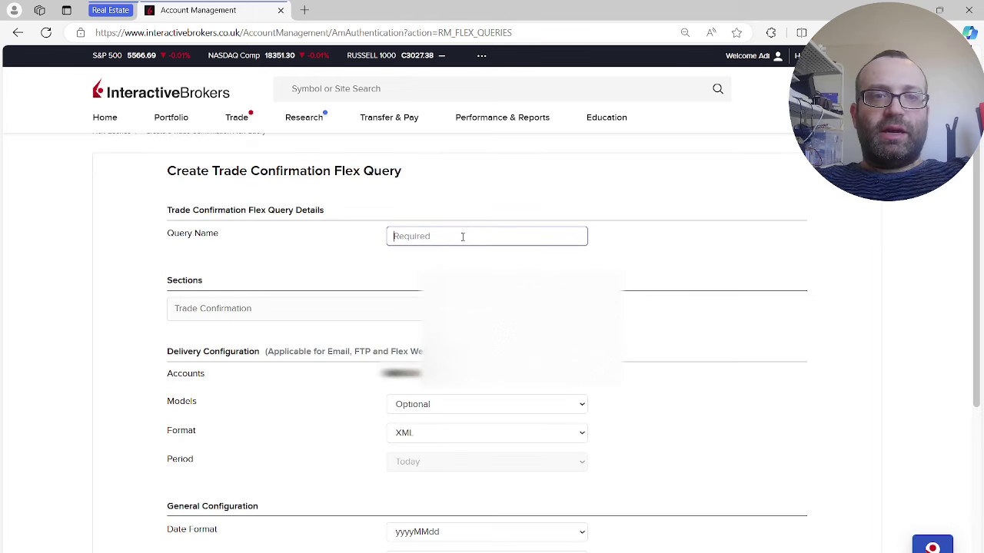
text(Demo)
Open the query's Trade Confirmation section and include the Symbol and Description fields
click(255, 308)
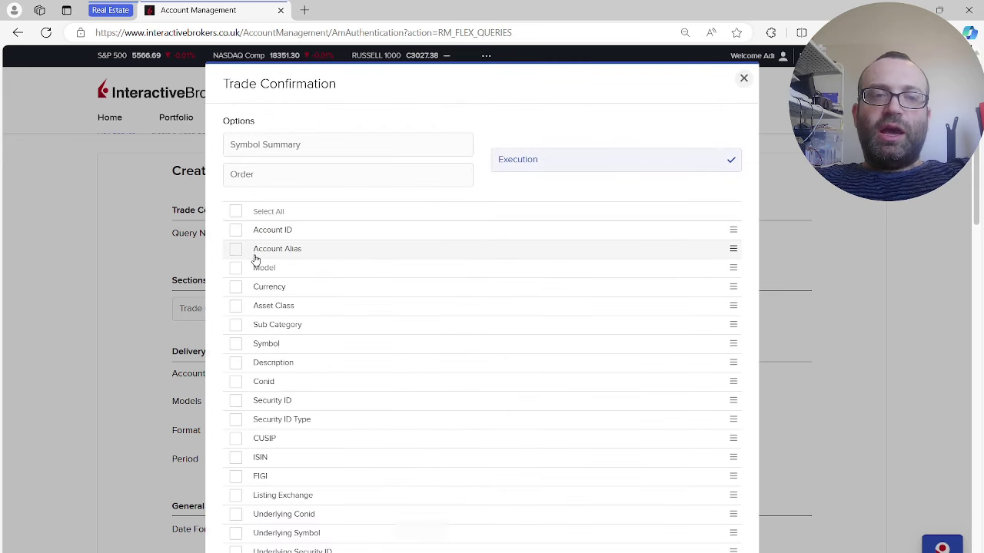
click(236, 344)
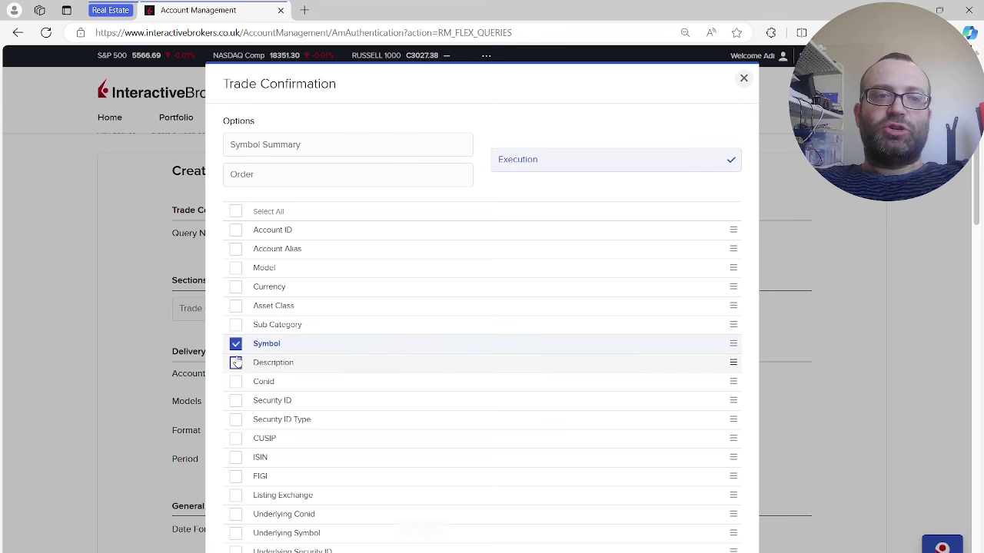
click(236, 363)
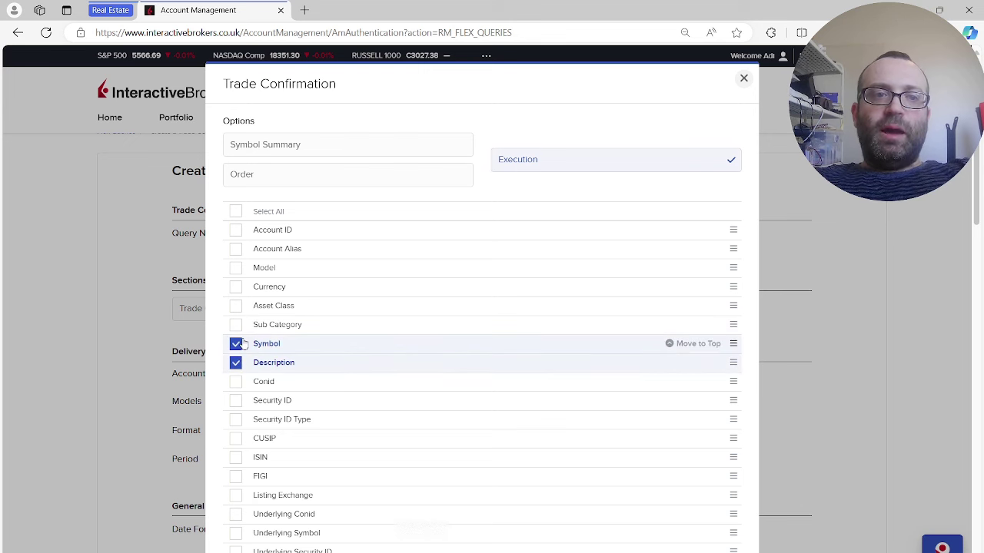
Include the Brokerage Order ID, Order ID and Exec ID fields in the Trade Confirmation section
scroll(242, 344, down, 1)
scroll(257, 260, down, 1)
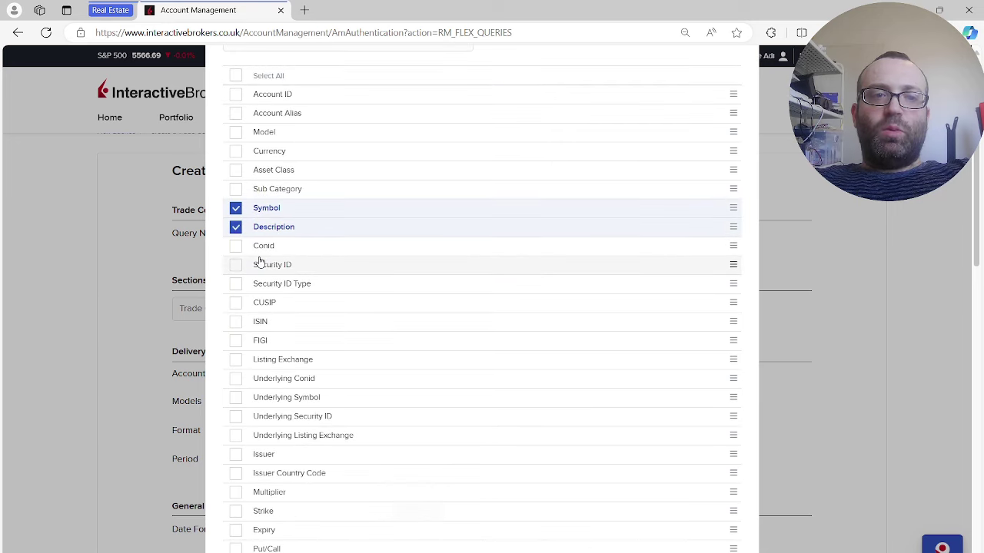
scroll(255, 342, down, 1)
scroll(285, 322, down, 1)
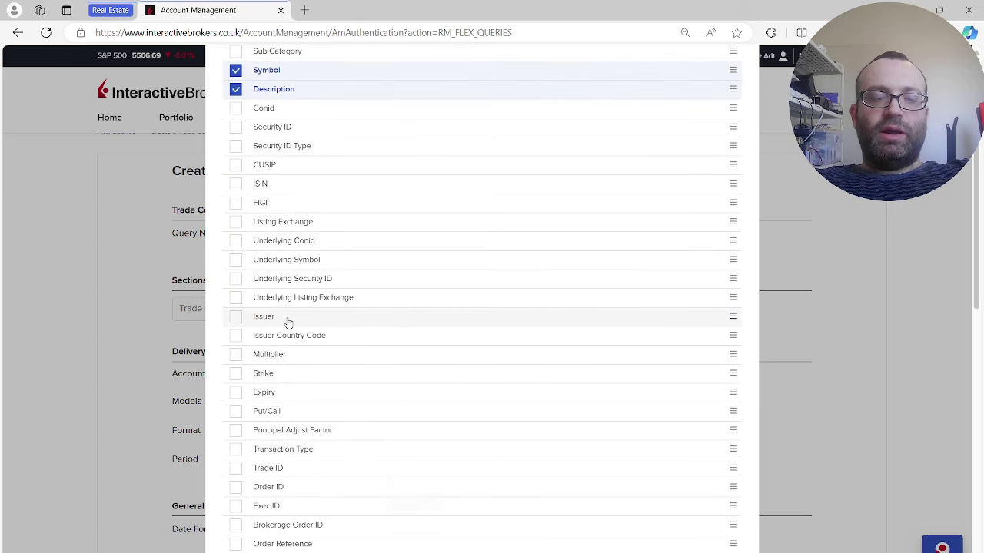
scroll(286, 323, up, 3)
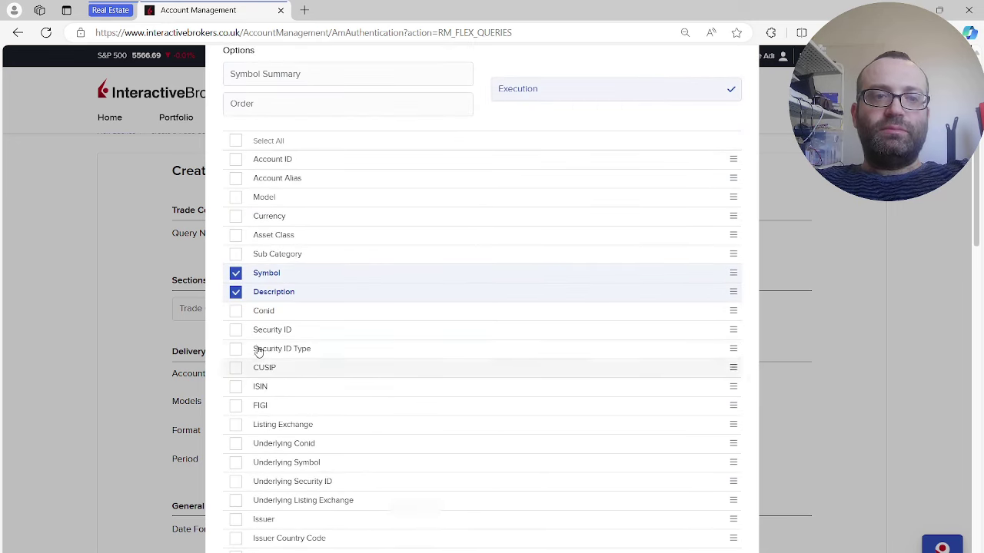
scroll(259, 349, down, 4)
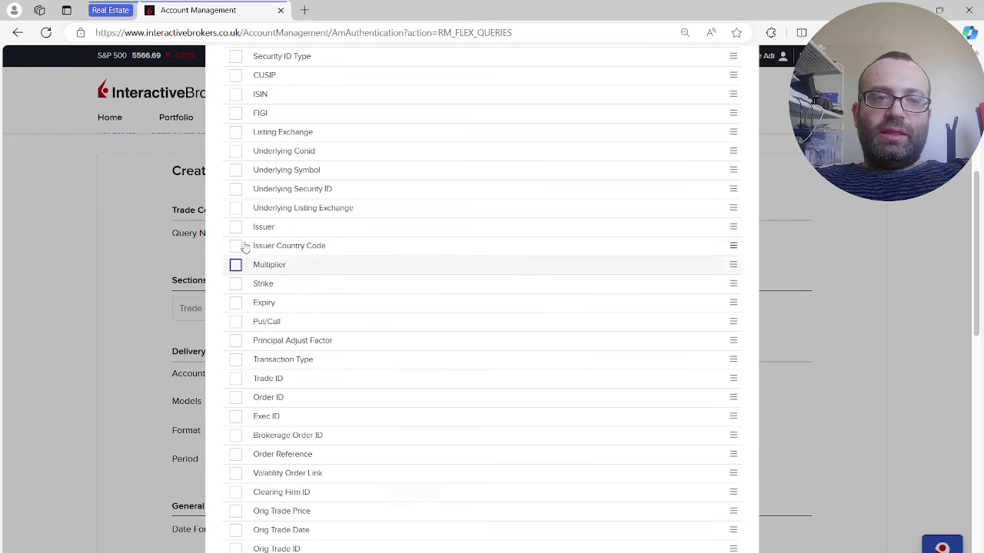
scroll(246, 285, down, 1)
click(236, 344)
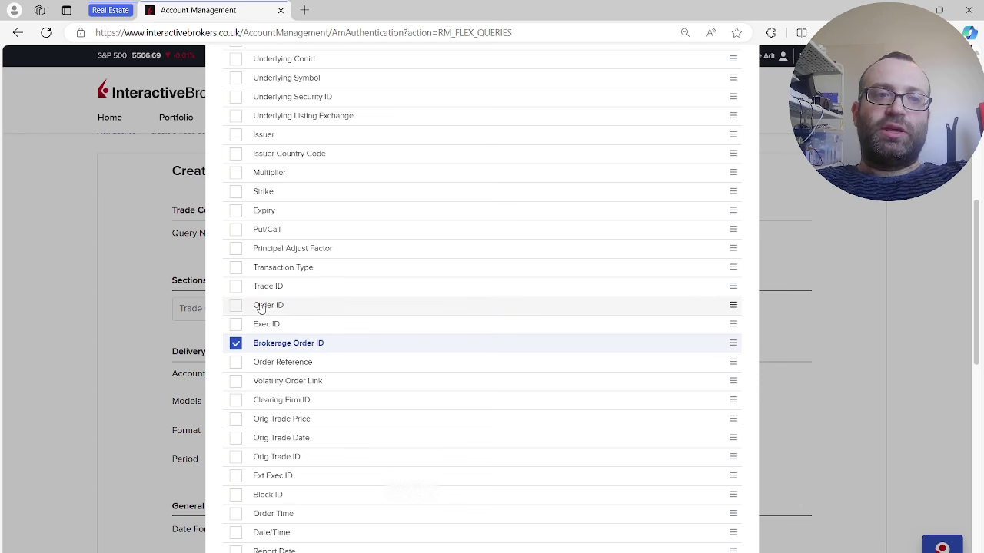
click(235, 305)
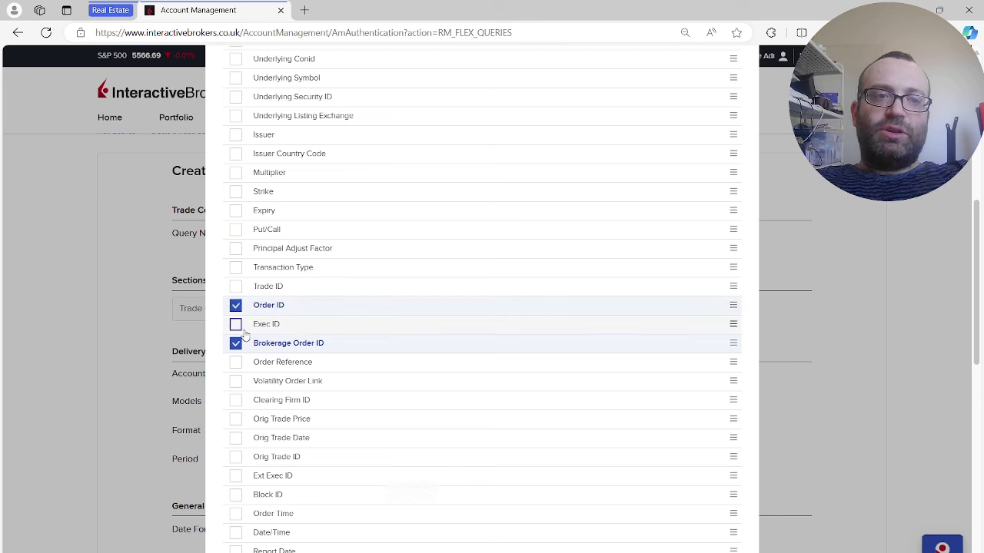
click(236, 324)
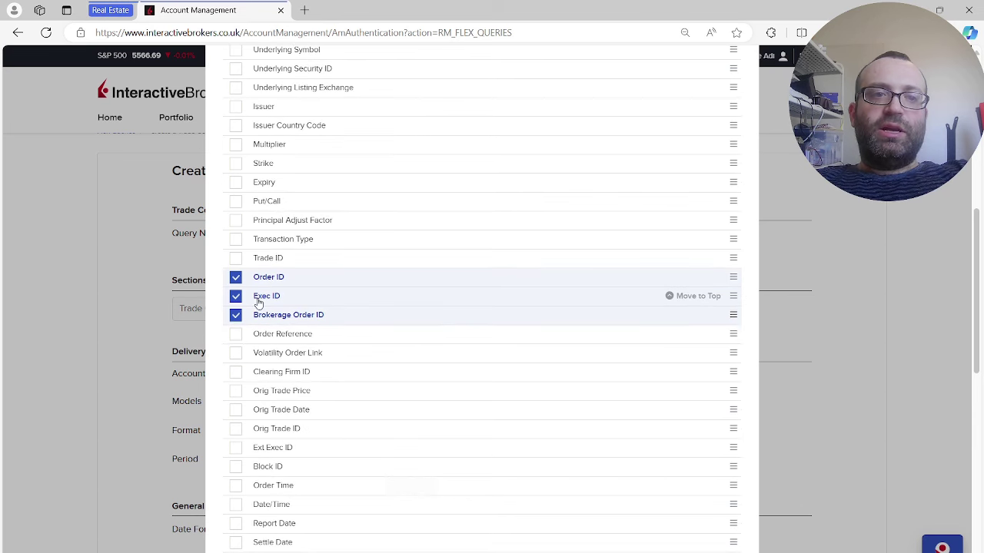
Include the Date/Time, Buy/Sell, Quantity, Price, Amount, Proceeds and Net Cash fields in the Trade Confirmation section
scroll(289, 315, down, 2)
scroll(289, 315, down, 1)
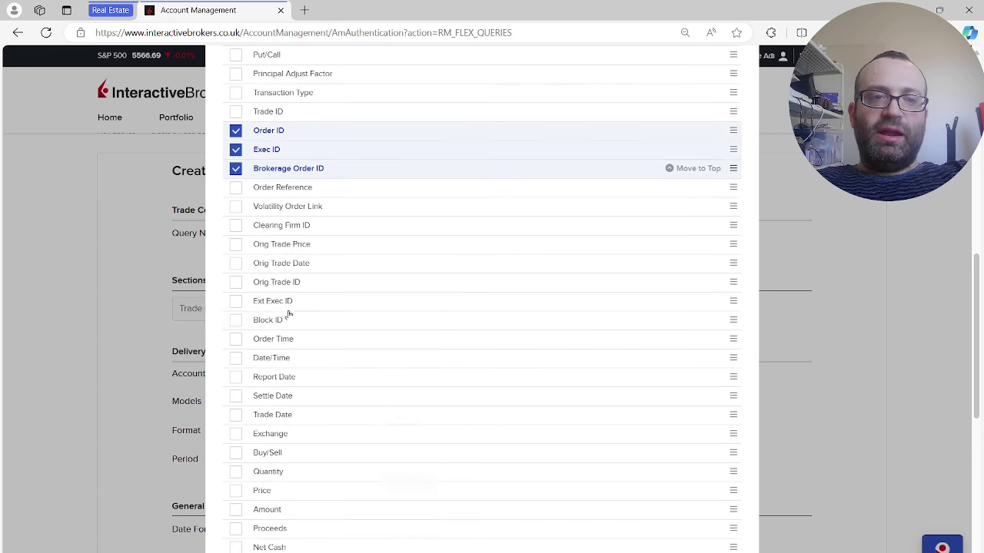
click(236, 359)
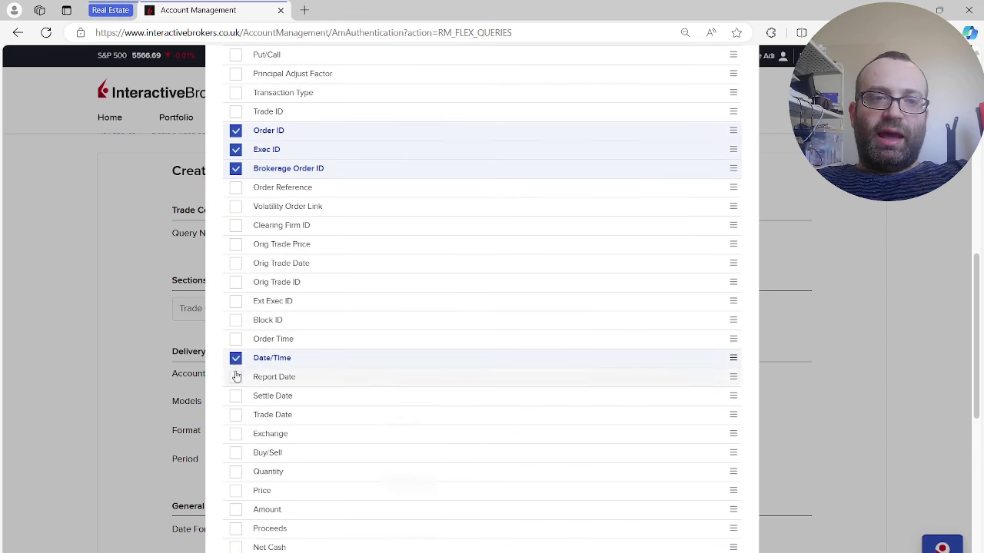
scroll(237, 400, down, 1)
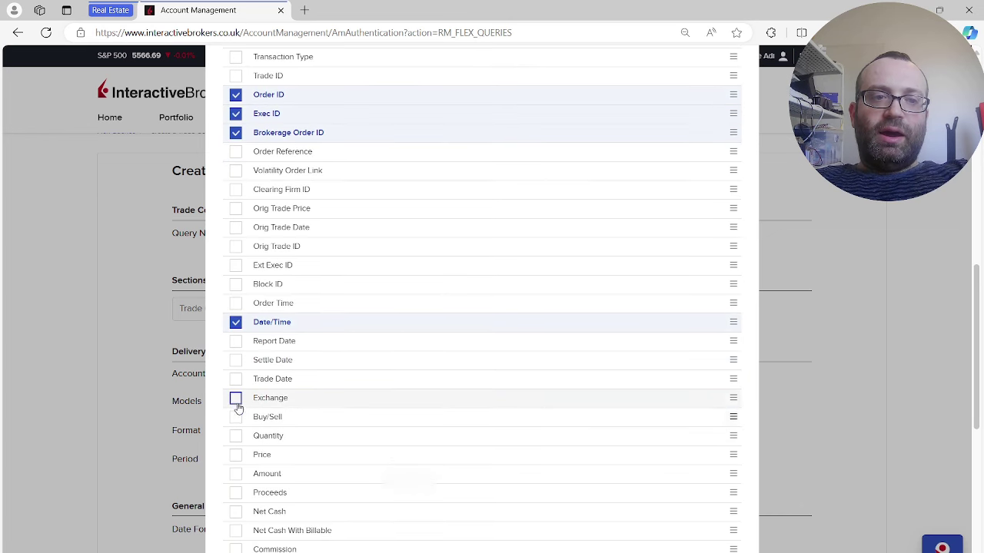
click(236, 416)
click(235, 436)
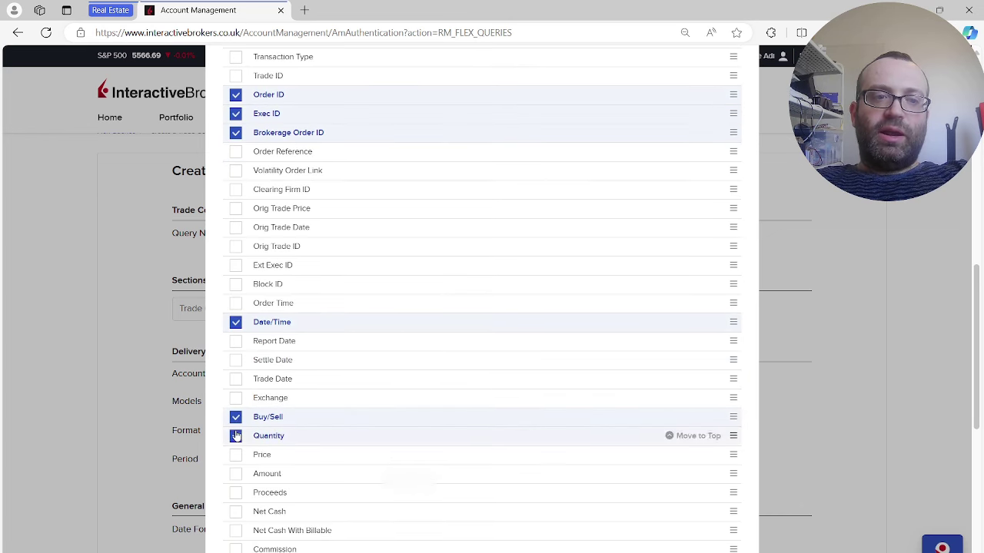
click(236, 455)
click(236, 474)
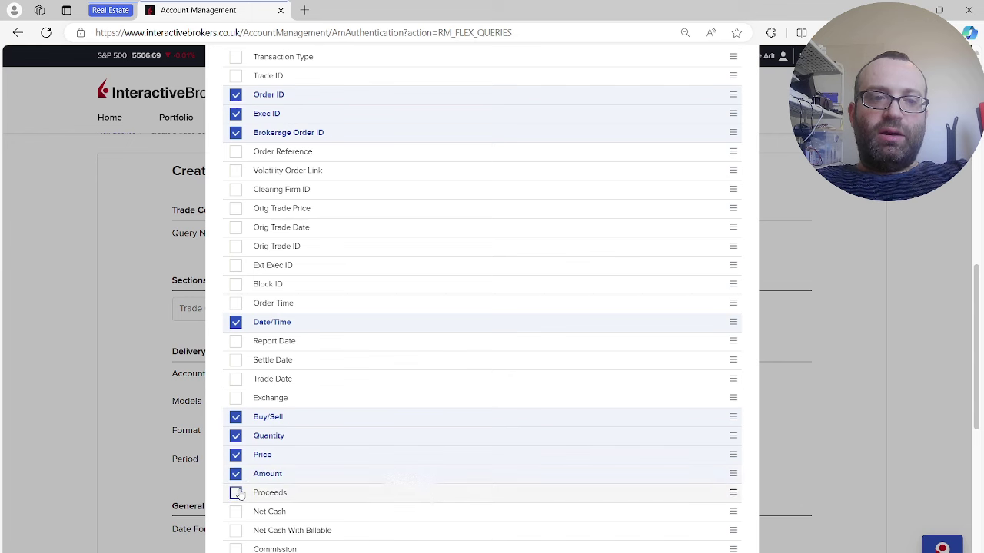
click(236, 492)
click(236, 511)
Include the Commission and Is API Order fields, review the chosen fields, and save the Trade Confirmation section
scroll(238, 511, down, 1)
scroll(238, 511, down, 1)
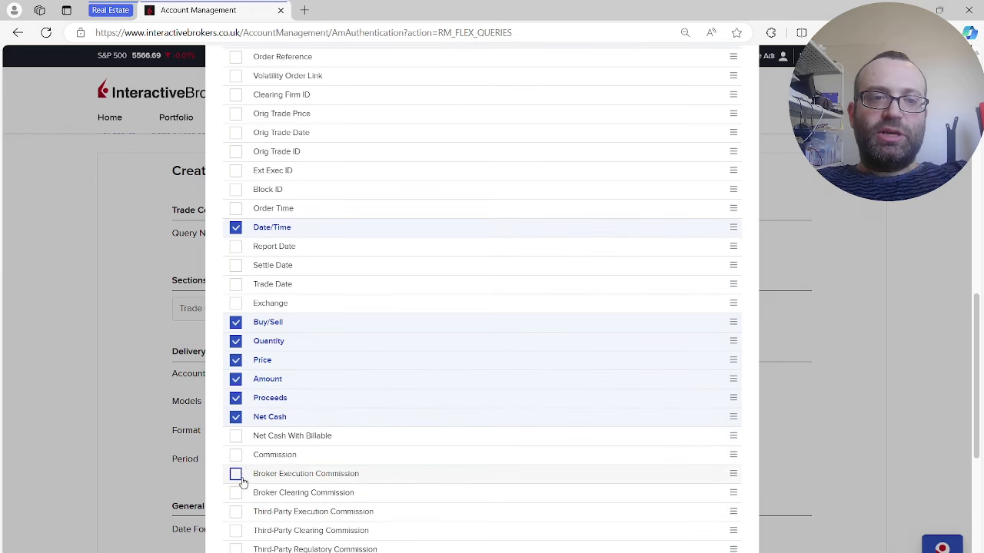
click(236, 455)
scroll(240, 462, down, 3)
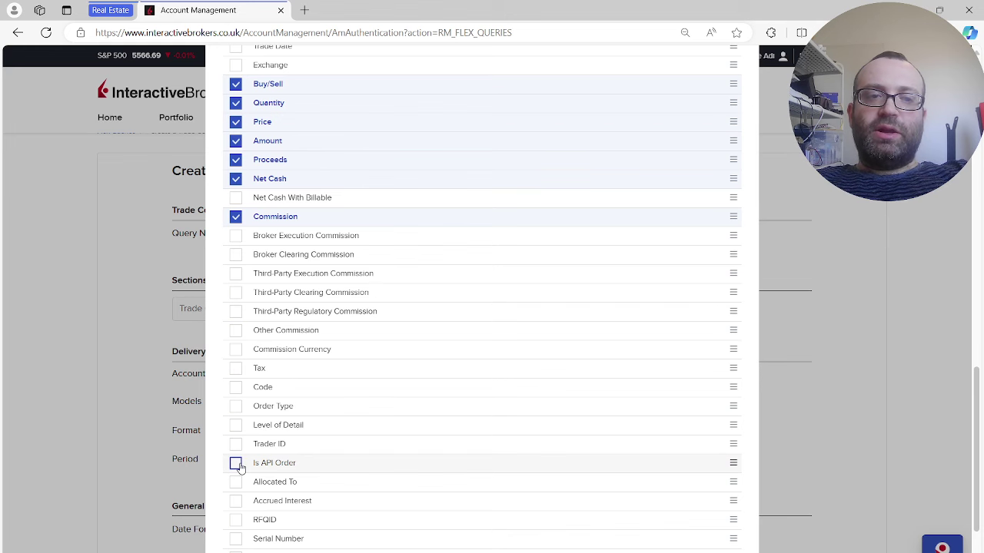
click(236, 464)
scroll(294, 459, down, 2)
scroll(292, 458, up, 6)
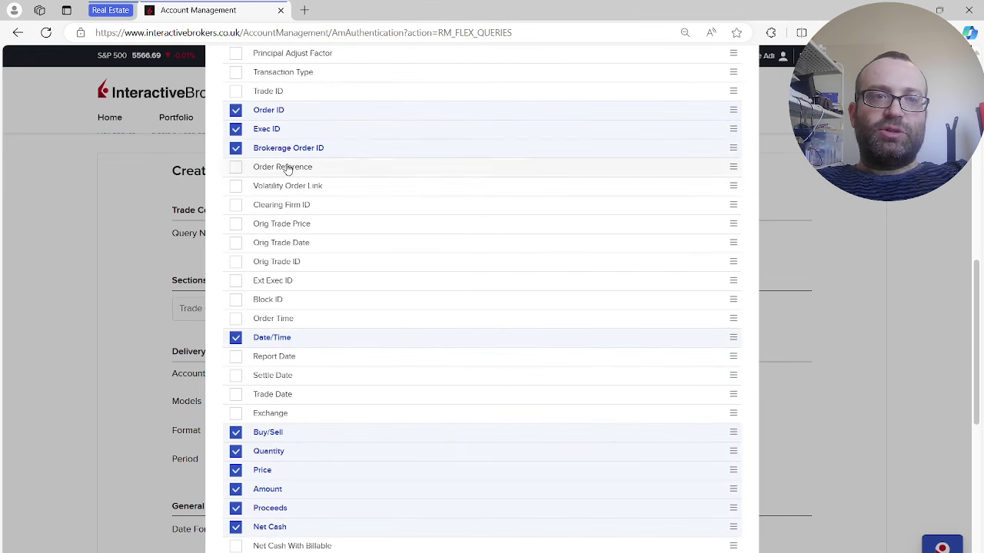
mouse_move(314, 146)
scroll(373, 345, down, 6)
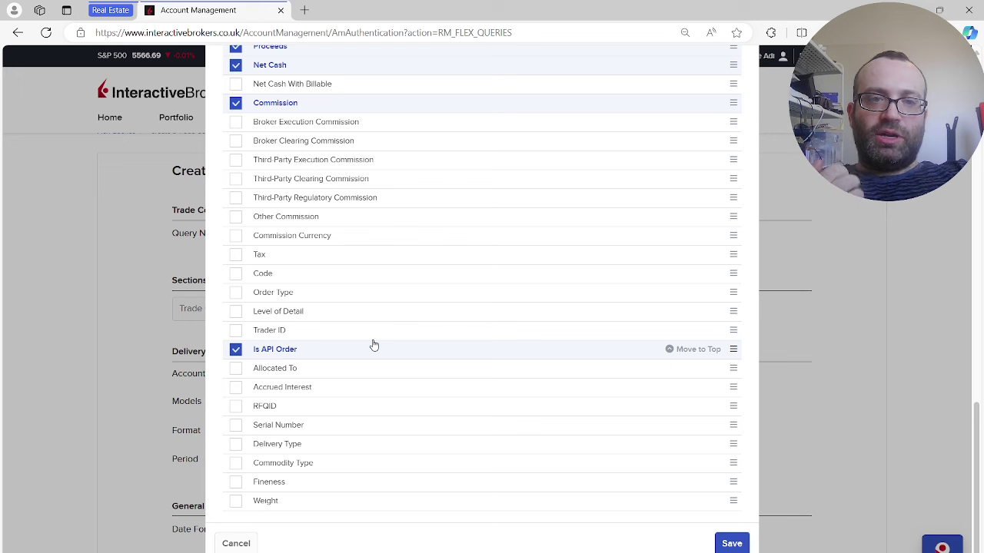
click(731, 544)
drag(733, 544, 549, 418)
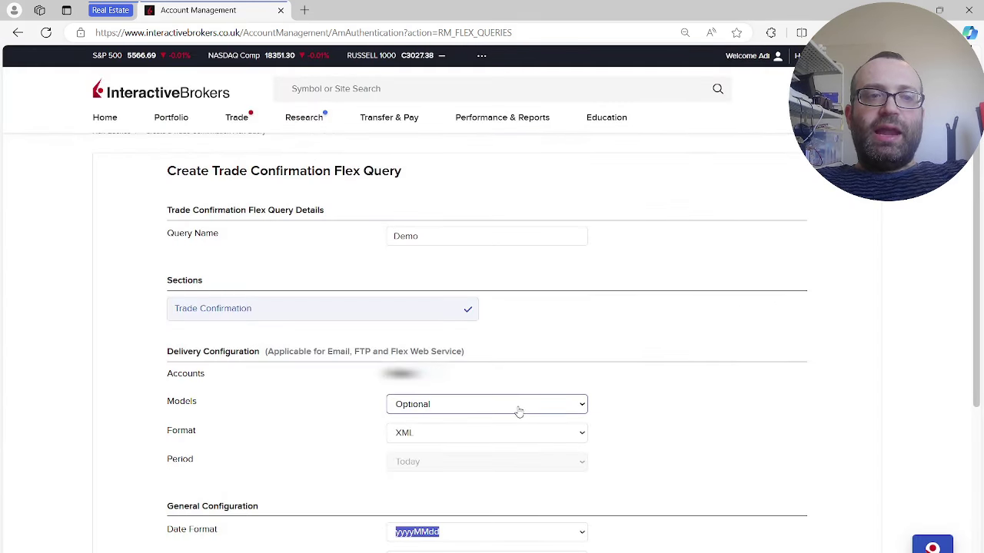
In the query's Delivery Configuration, set Models to All and Format to CSV
click(462, 407)
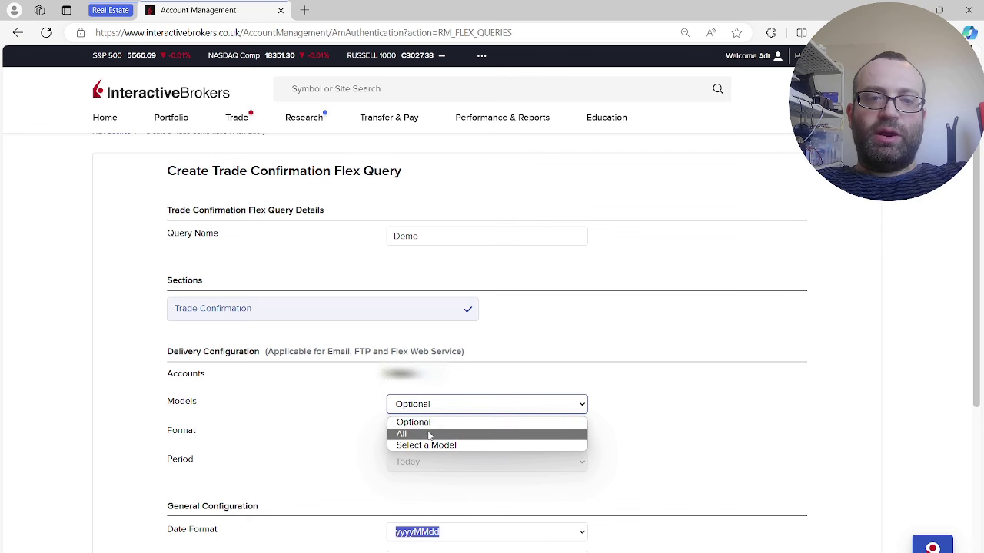
click(430, 435)
click(430, 435)
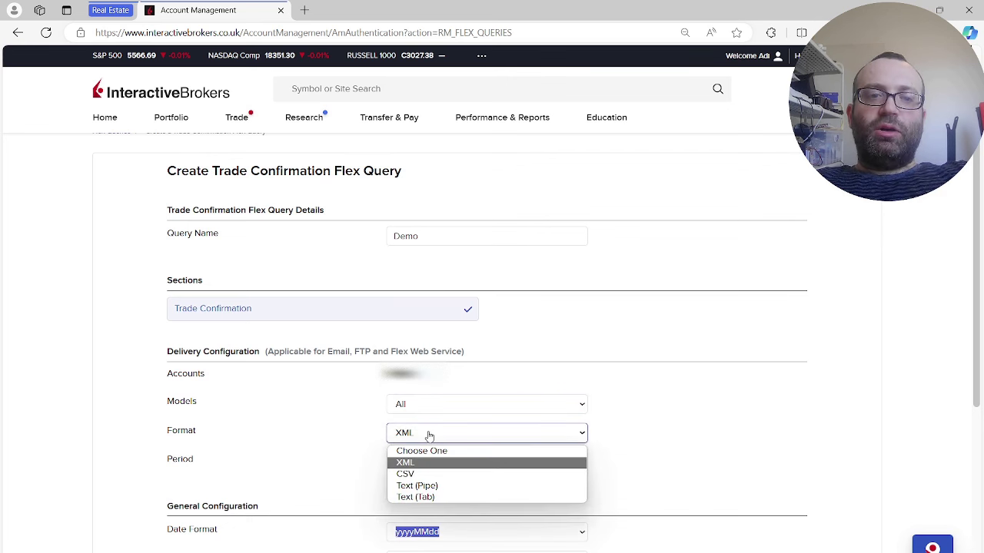
click(401, 474)
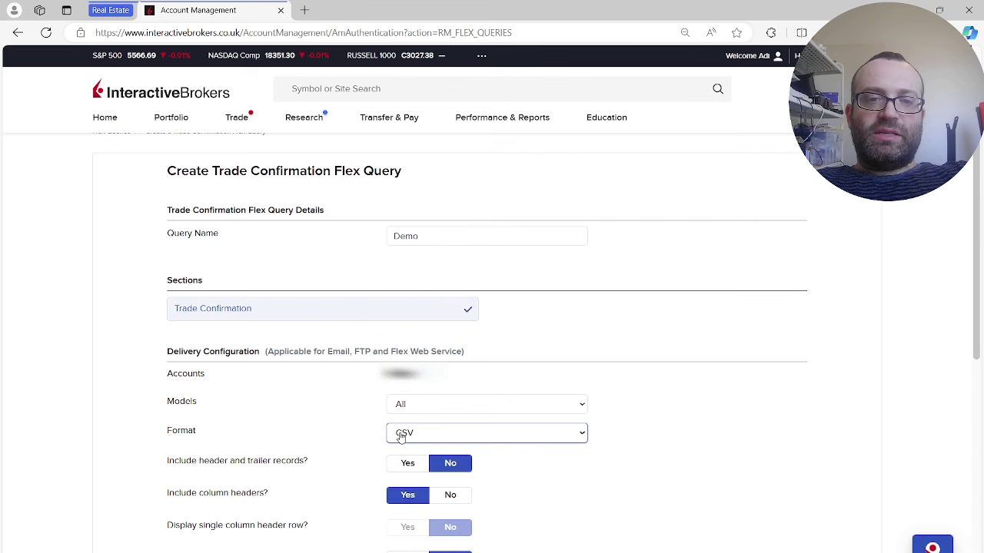
scroll(369, 443, down, 2)
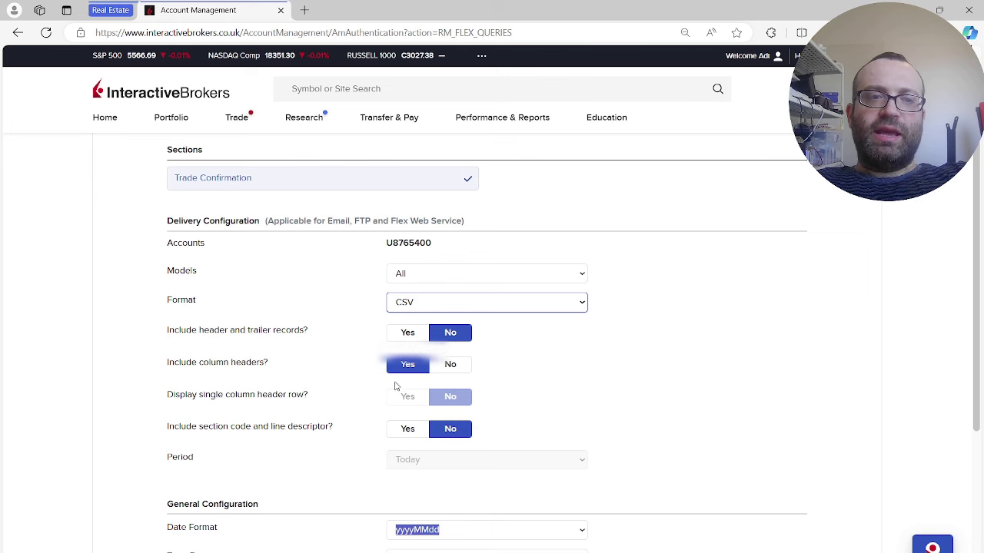
scroll(376, 400, down, 2)
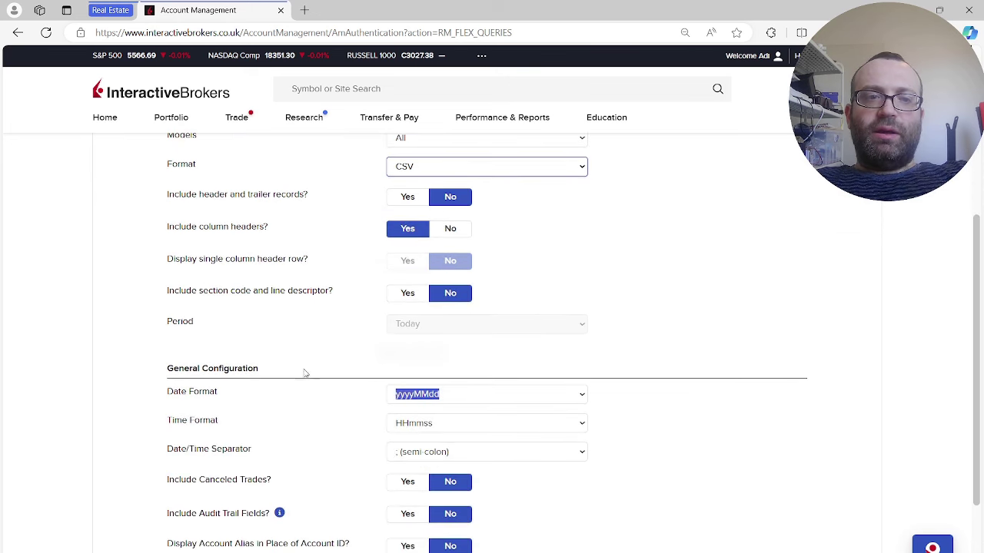
In the General Configuration, set Include Audit Trail Fields and Display Account Alias in Place of Account ID to Yes, and continue to the review
scroll(275, 386, down, 1)
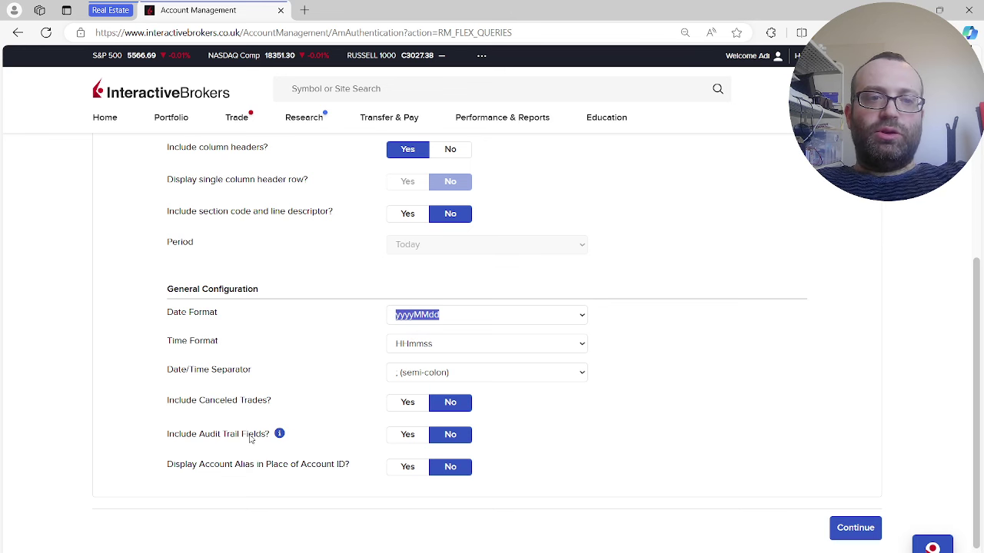
click(407, 435)
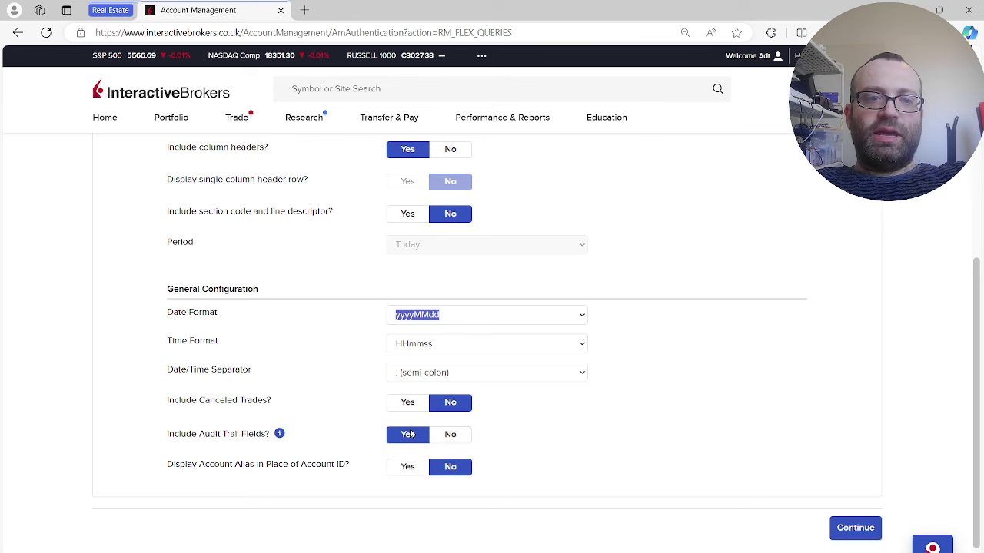
scroll(409, 434, down, 1)
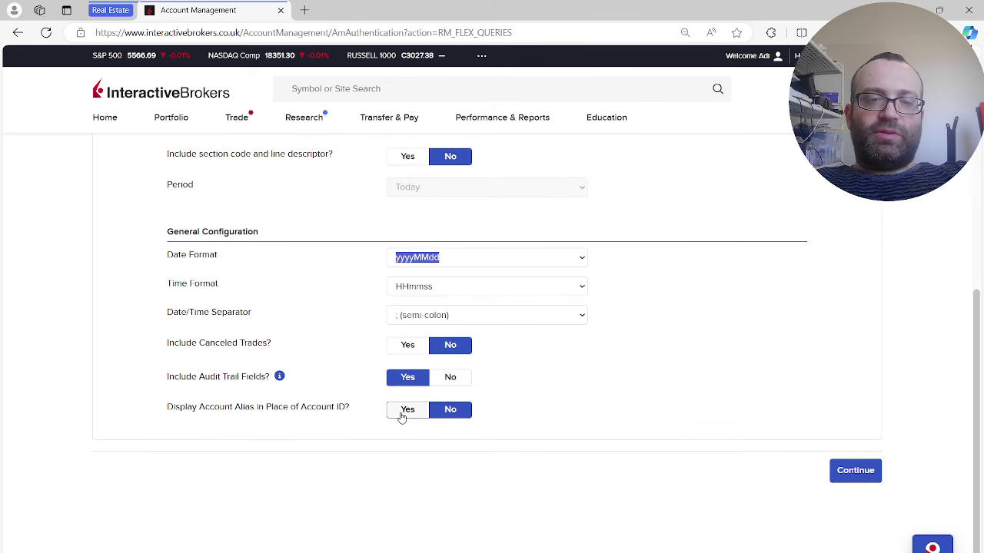
click(401, 414)
click(850, 470)
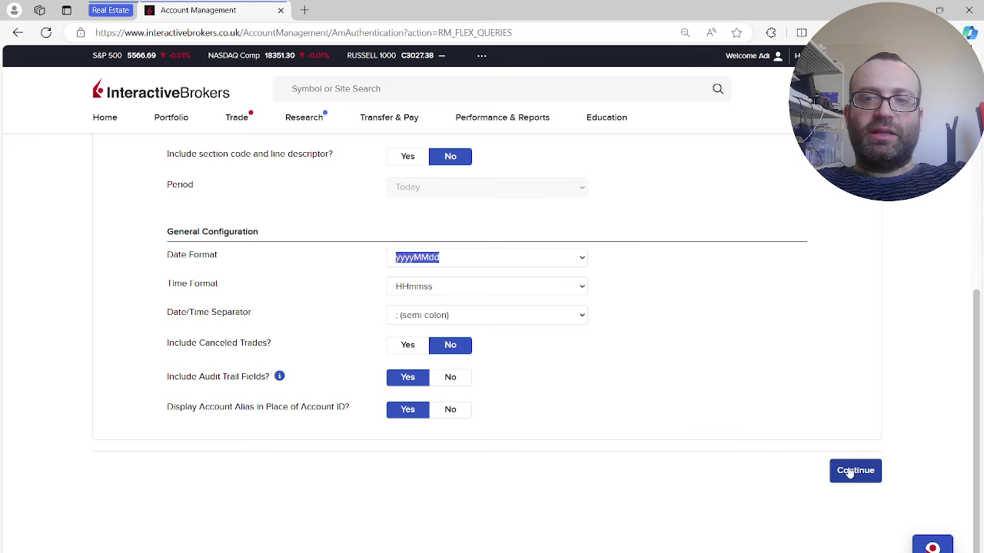
Review the Demo query's sections, delivery and general configuration, create the query, and return to the Flex Queries overview
scroll(850, 471, down, 3)
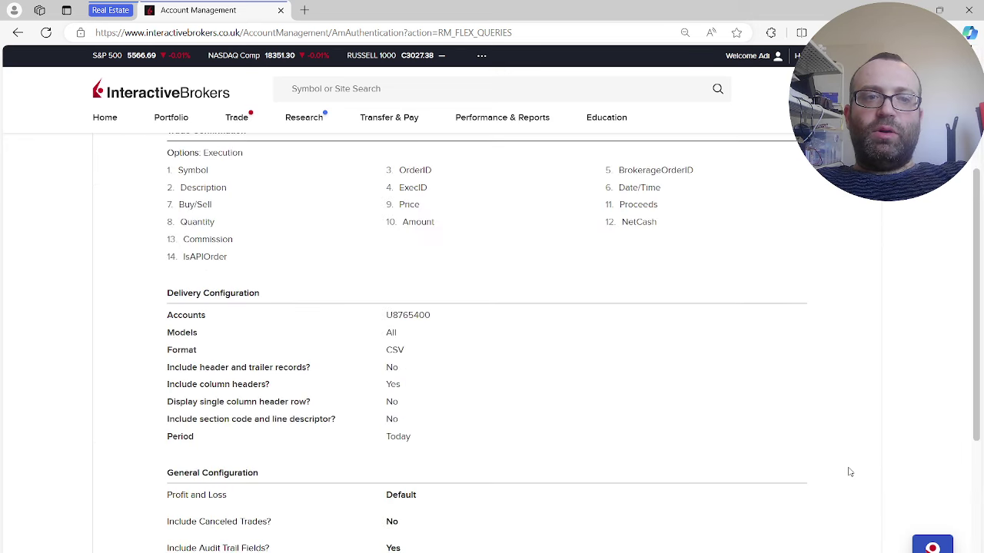
scroll(397, 246, up, 3)
scroll(392, 347, down, 1)
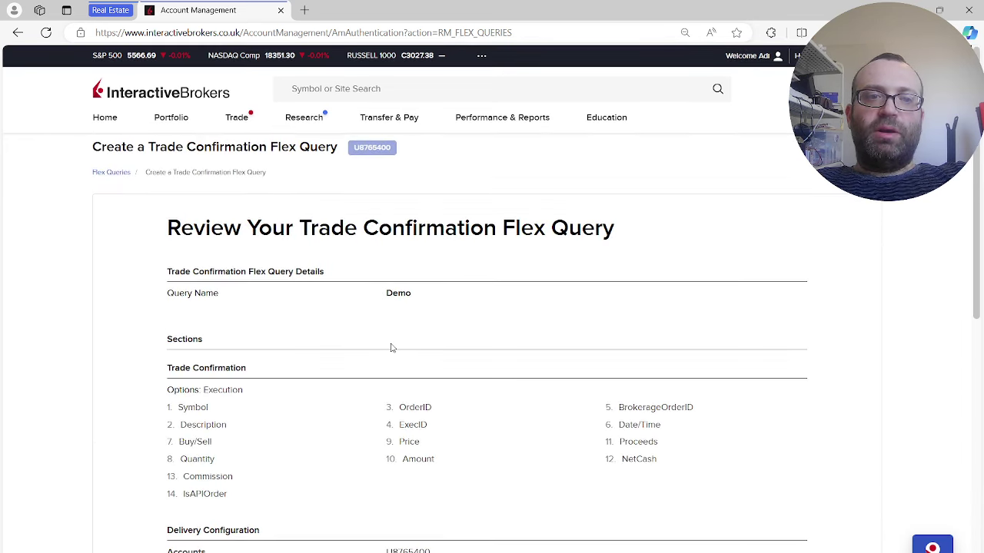
scroll(378, 391, down, 2)
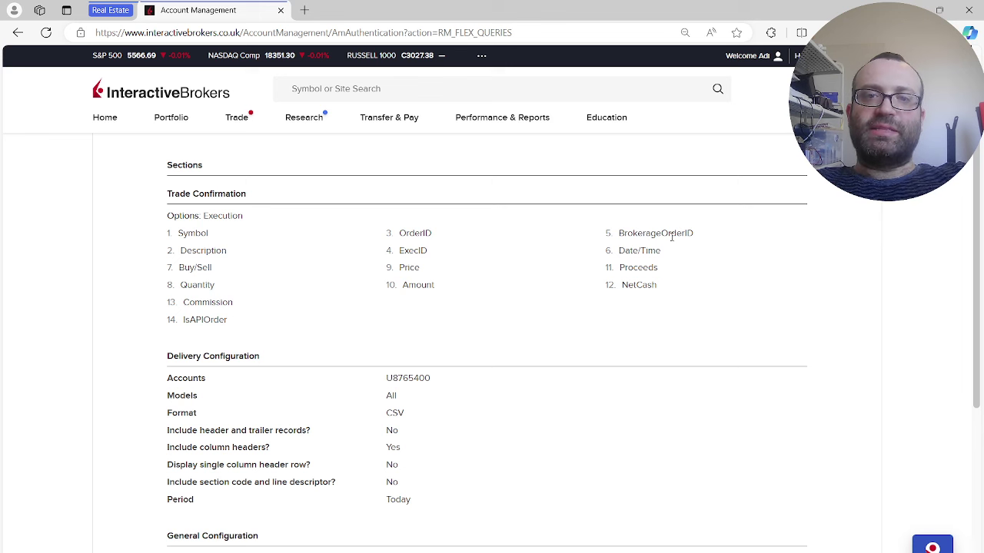
scroll(671, 236, down, 5)
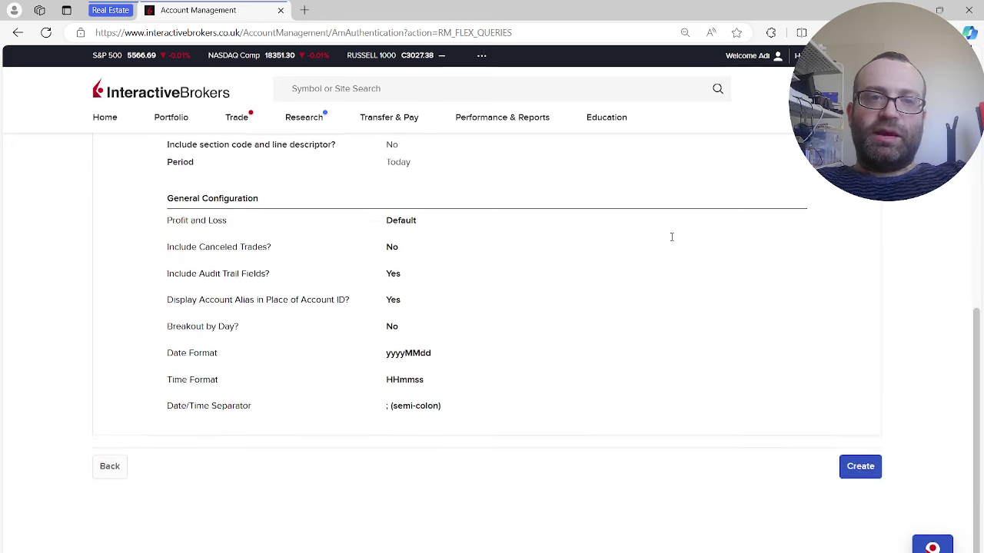
scroll(671, 237, up, 5)
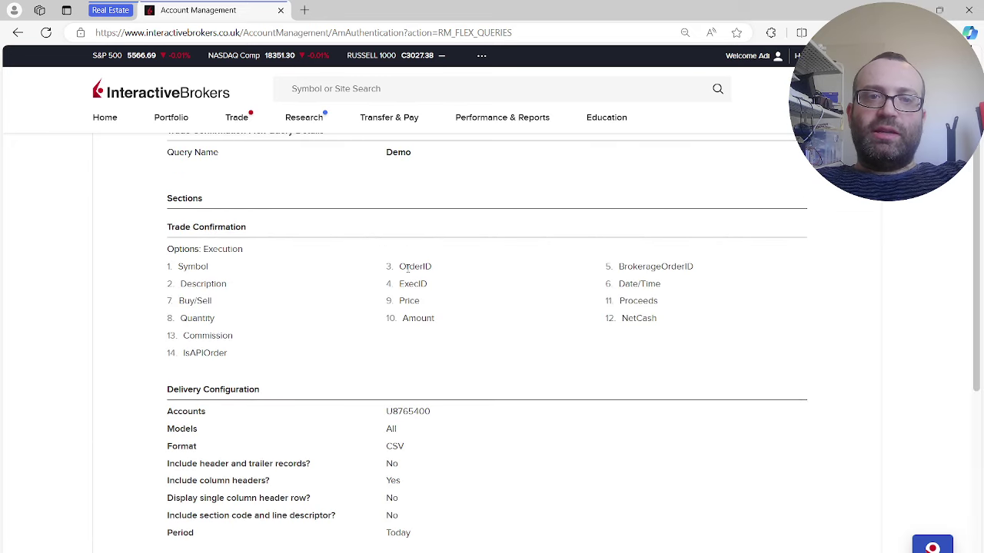
scroll(667, 398, down, 5)
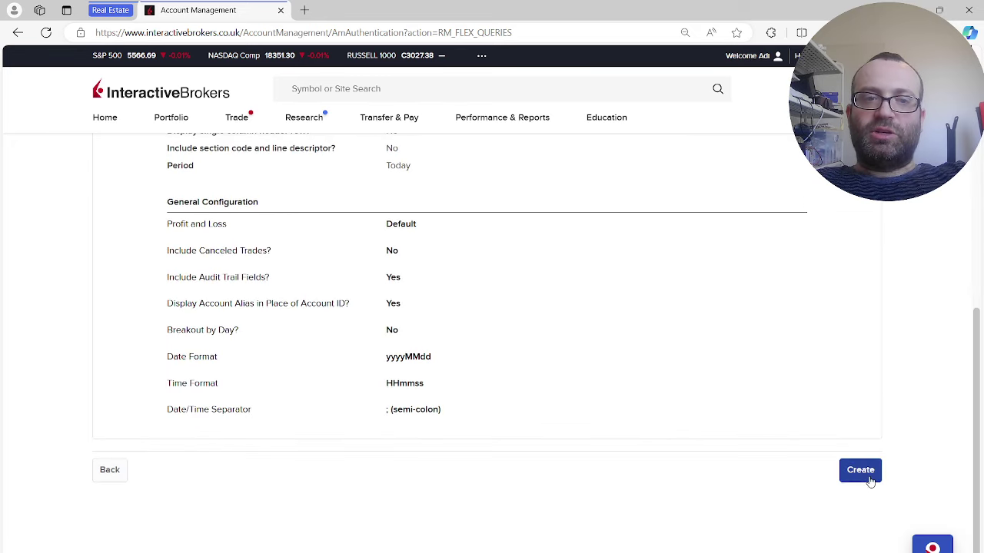
scroll(642, 446, up, 2)
scroll(642, 446, down, 2)
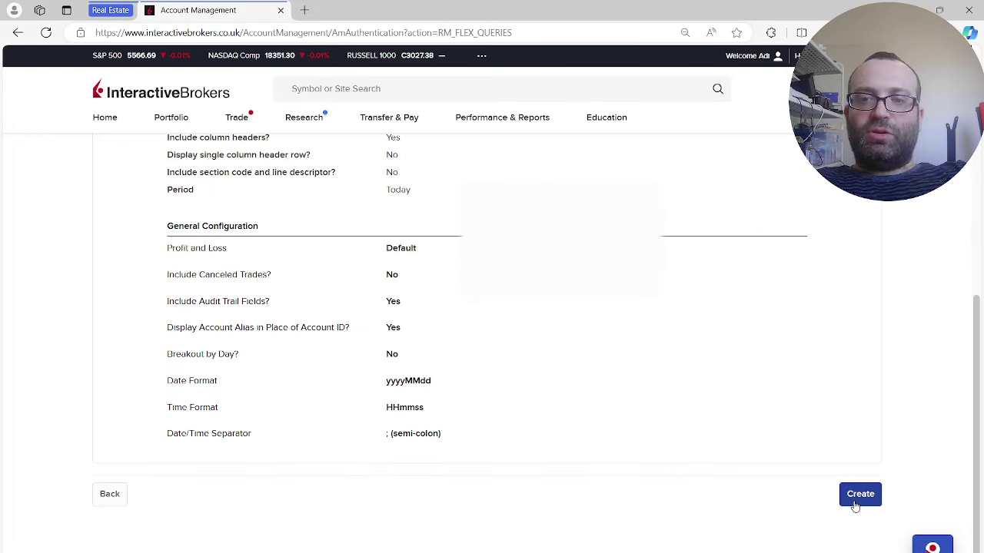
click(857, 500)
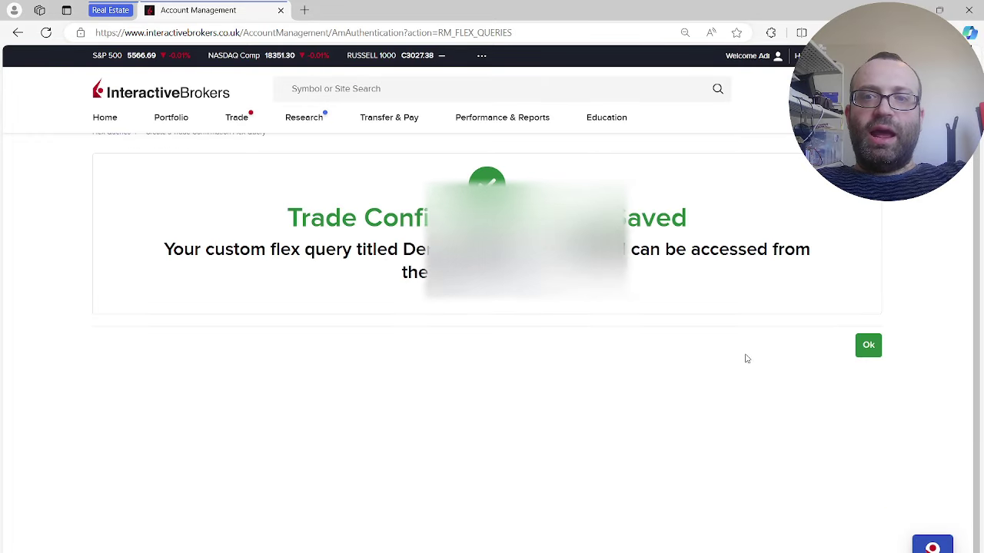
click(869, 346)
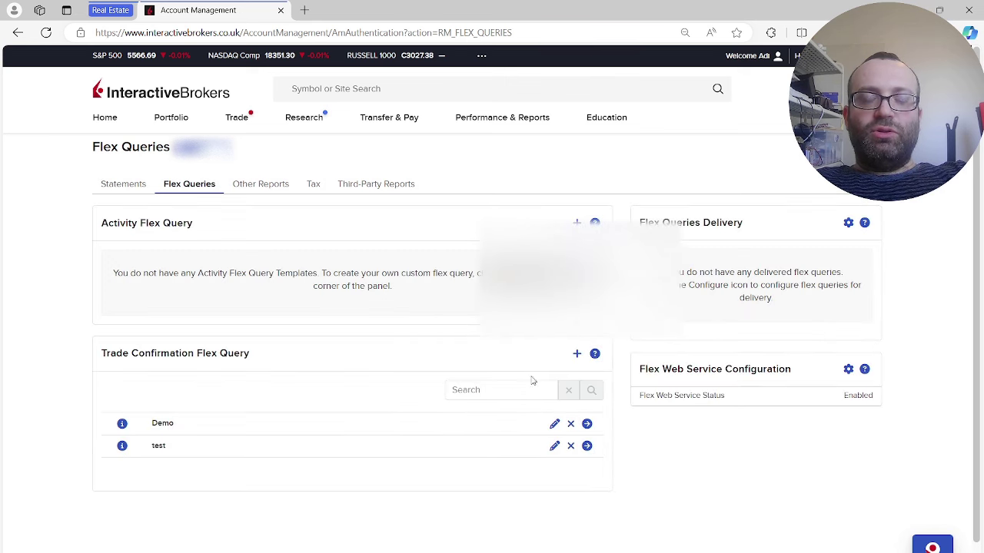
Open the run options of the test Trade Confirmation Flex Query and view the available output formats
click(586, 449)
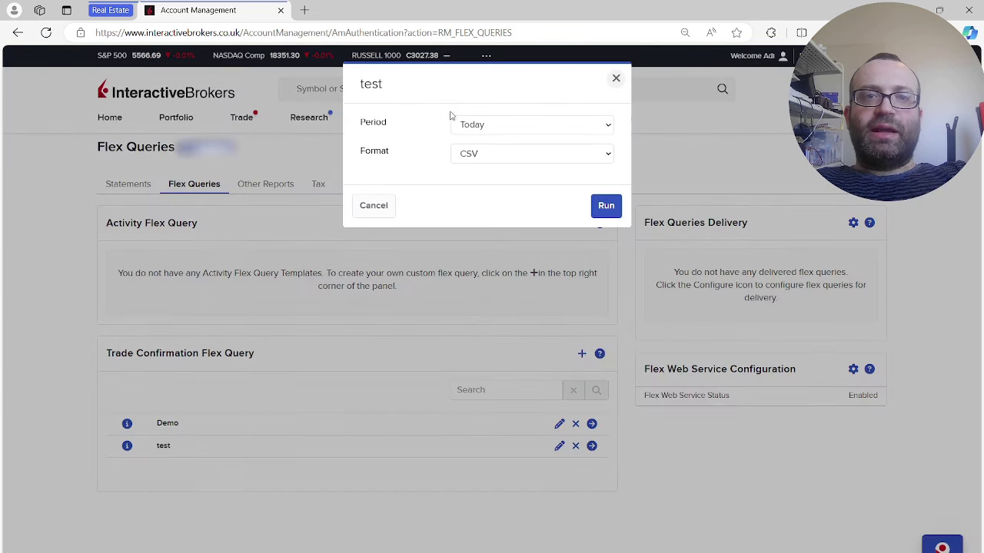
click(484, 153)
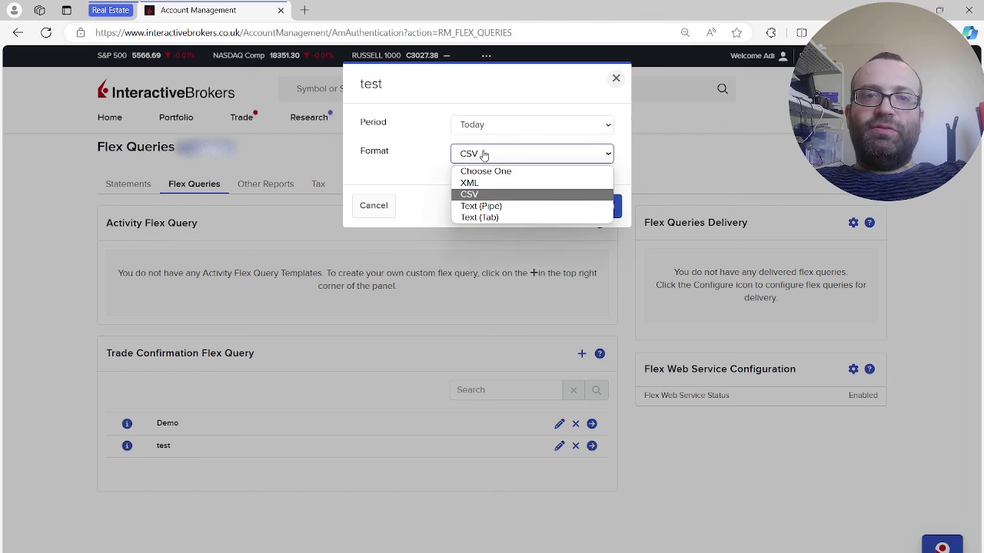
Set the test query's period to Custom Date Range with a From Date of 2022-09-07
click(464, 128)
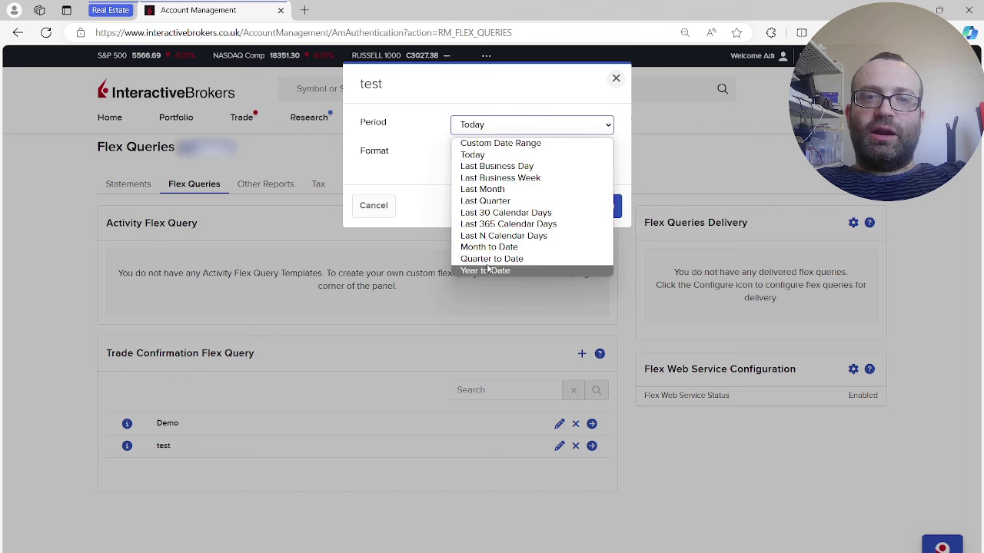
click(461, 143)
click(459, 154)
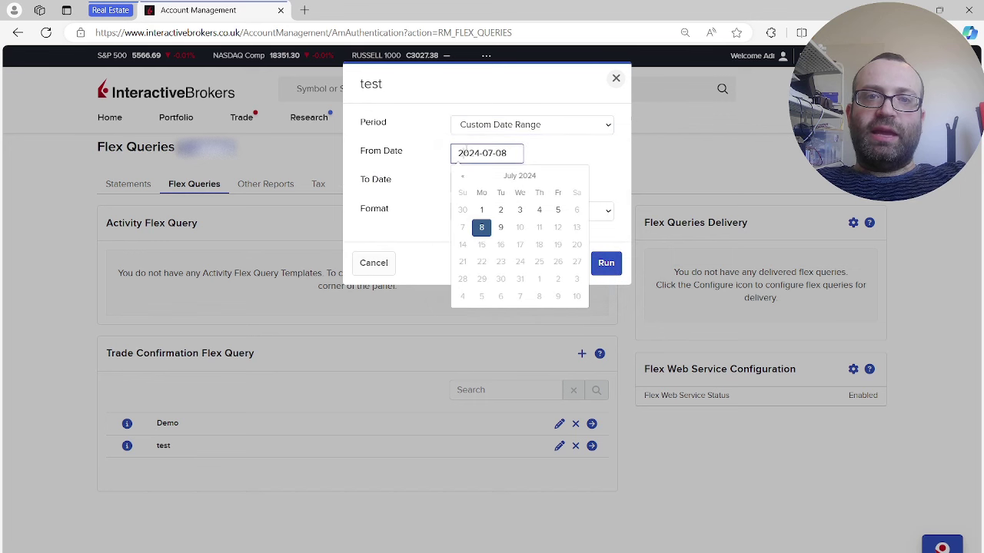
click(464, 181)
click(464, 181)
click(465, 181)
click(464, 182)
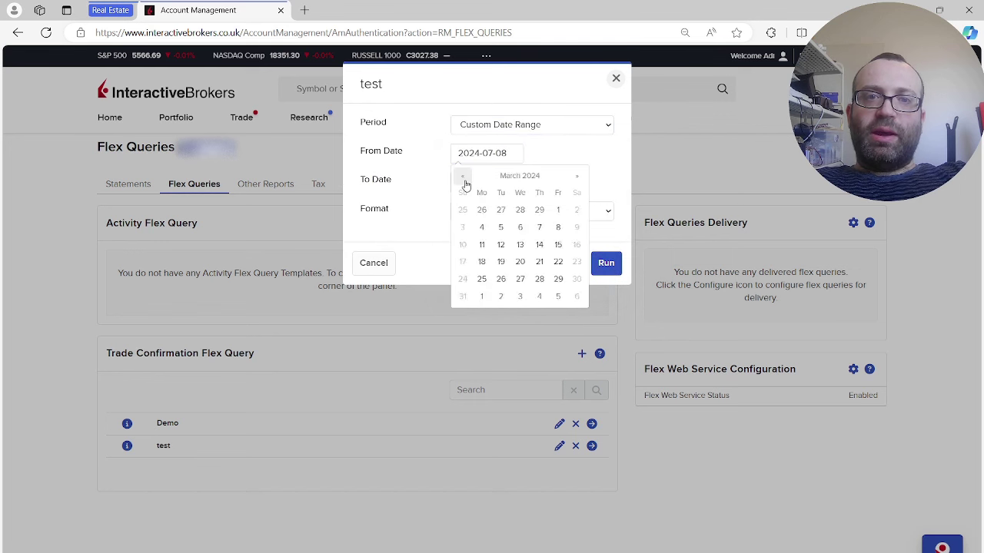
click(465, 181)
click(465, 182)
click(464, 181)
click(465, 181)
click(464, 181)
click(464, 182)
click(465, 181)
click(464, 182)
click(464, 182)
click(464, 181)
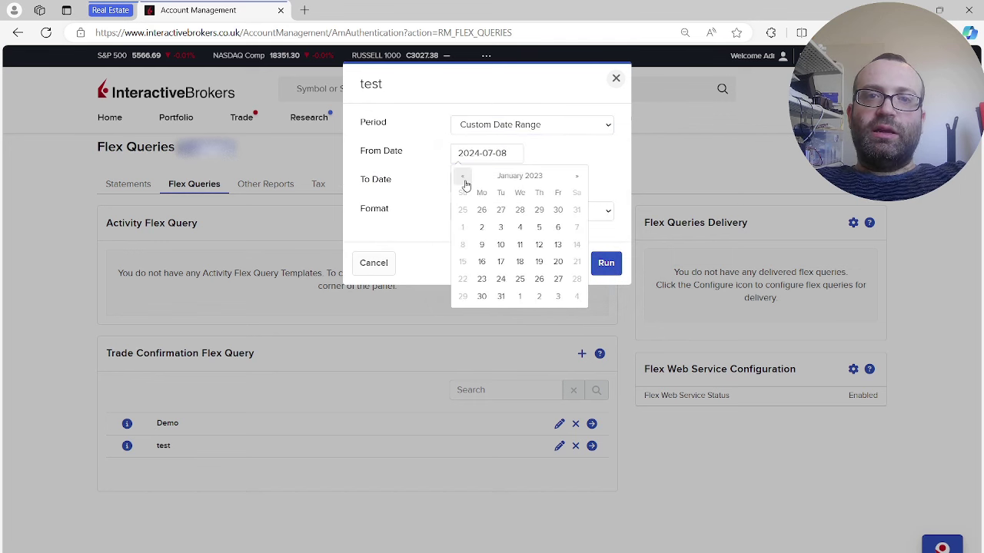
click(464, 182)
click(464, 181)
click(465, 185)
click(516, 227)
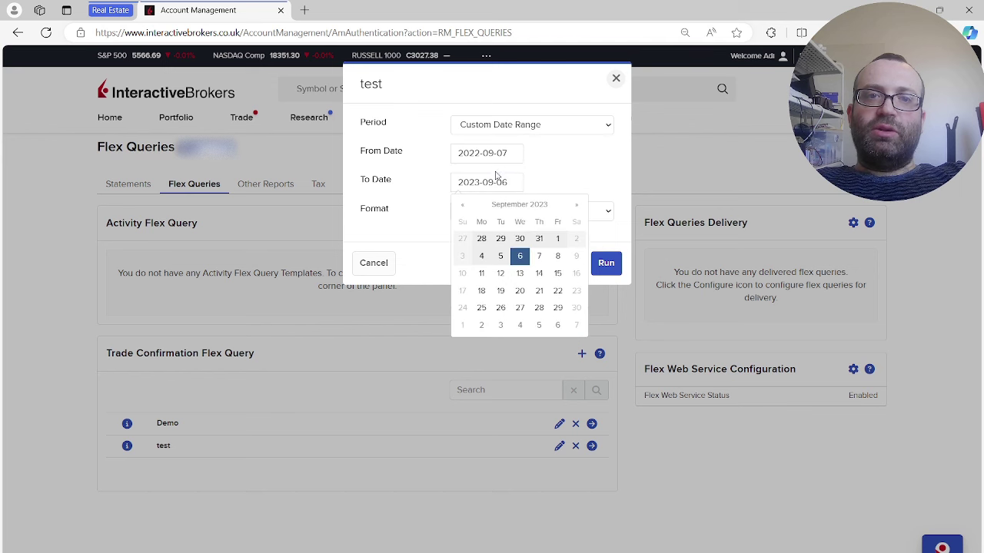
Set the To Date of the test query's custom range to 2022-12-13 and recheck the From Date
click(472, 183)
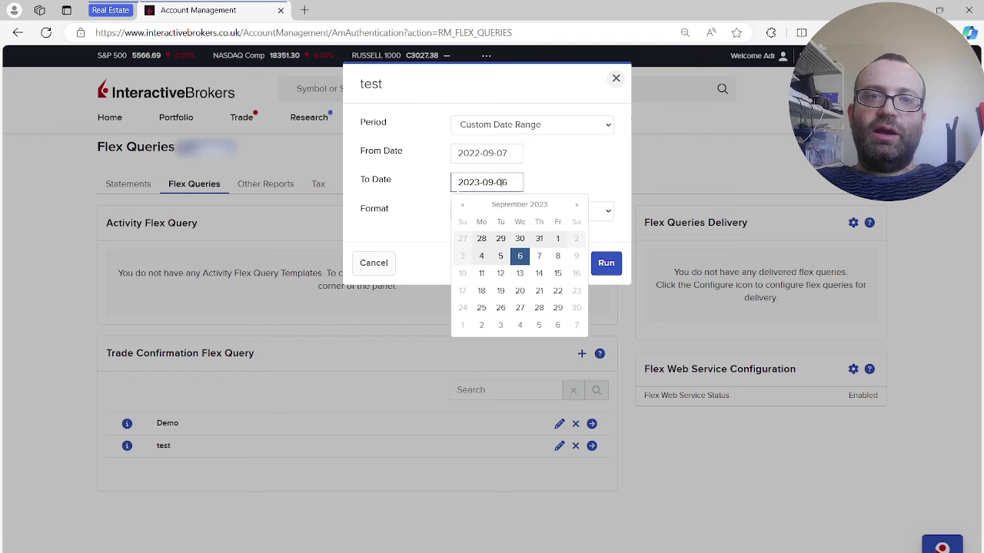
click(462, 208)
click(461, 208)
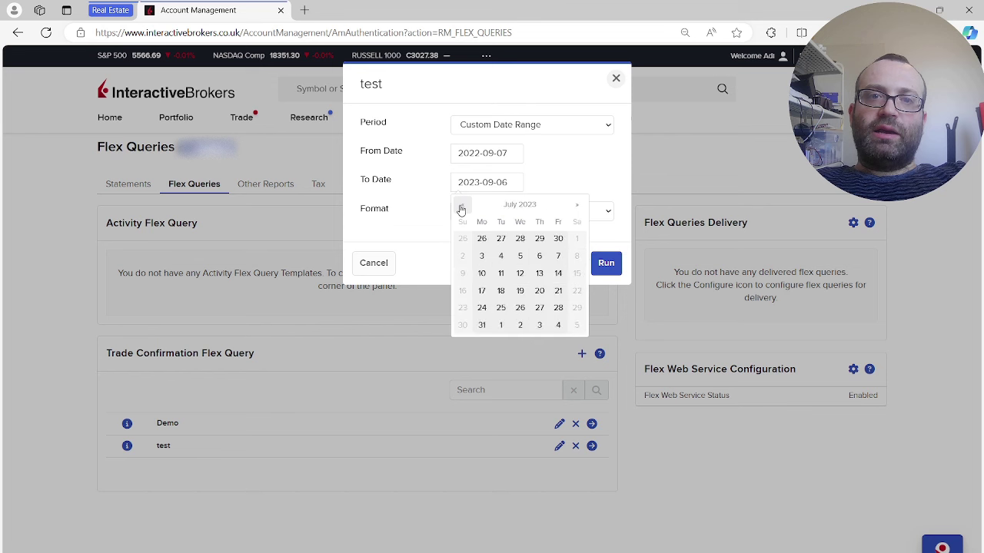
click(461, 208)
click(461, 208)
click(462, 208)
click(462, 208)
click(461, 207)
click(461, 208)
click(462, 208)
click(501, 274)
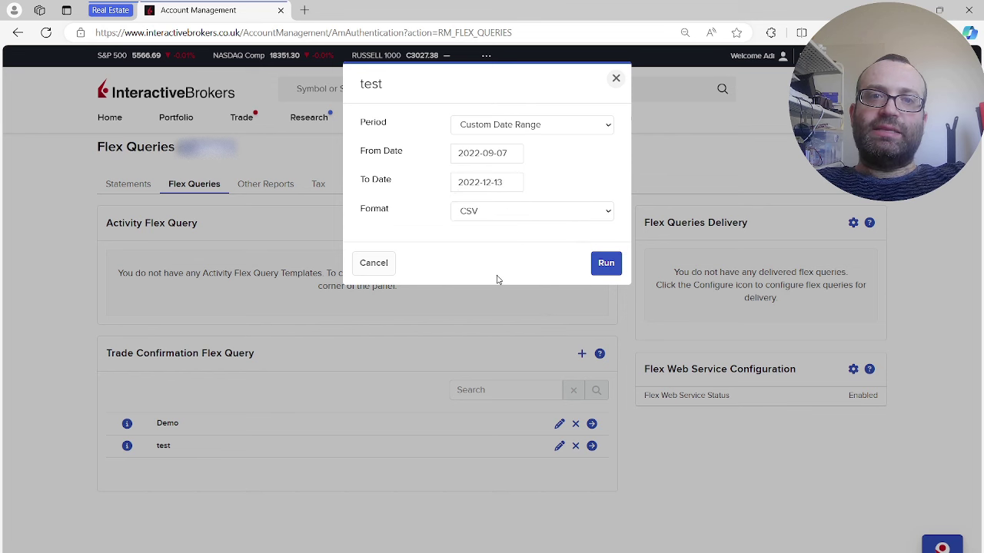
click(513, 159)
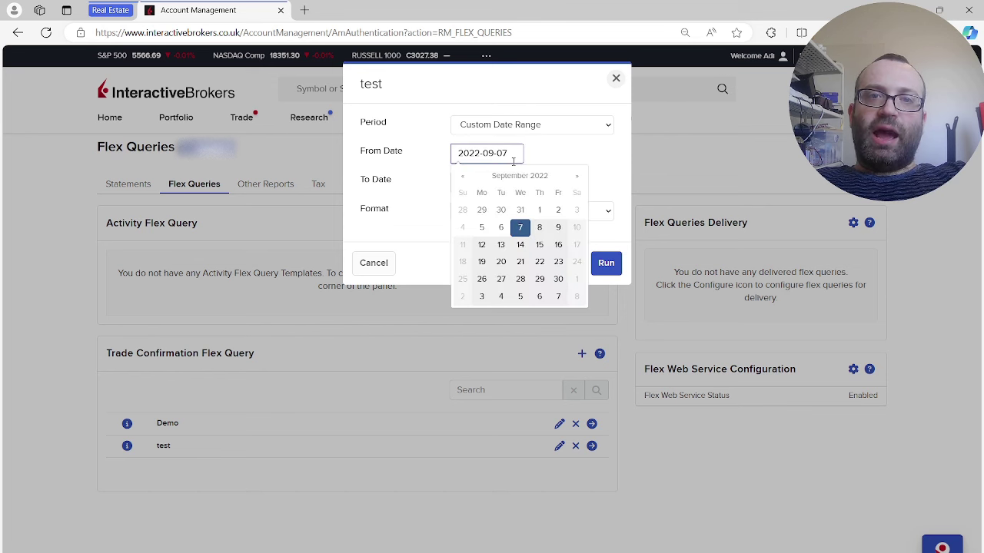
Set the test query's period to Last Business Day and run it in CSV format
click(592, 127)
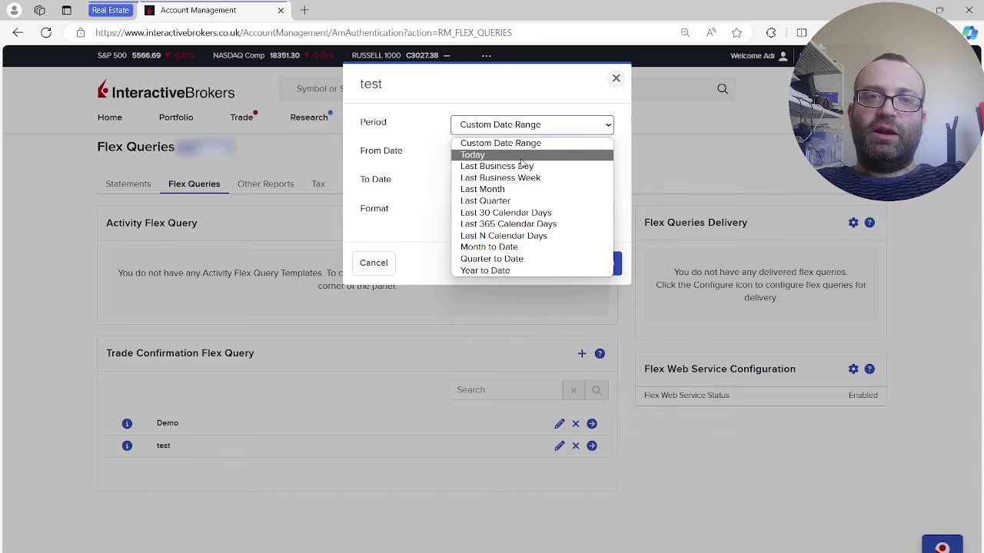
click(516, 167)
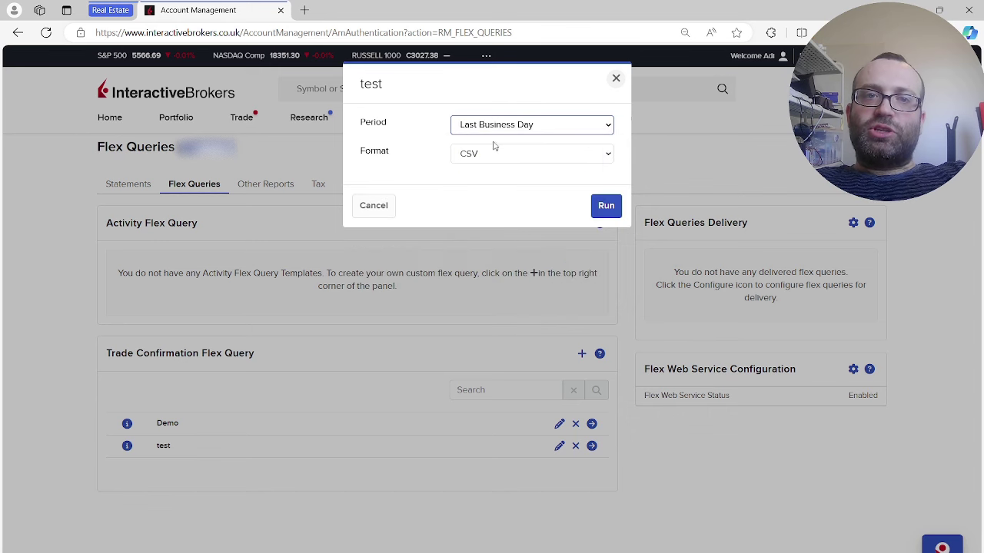
click(615, 212)
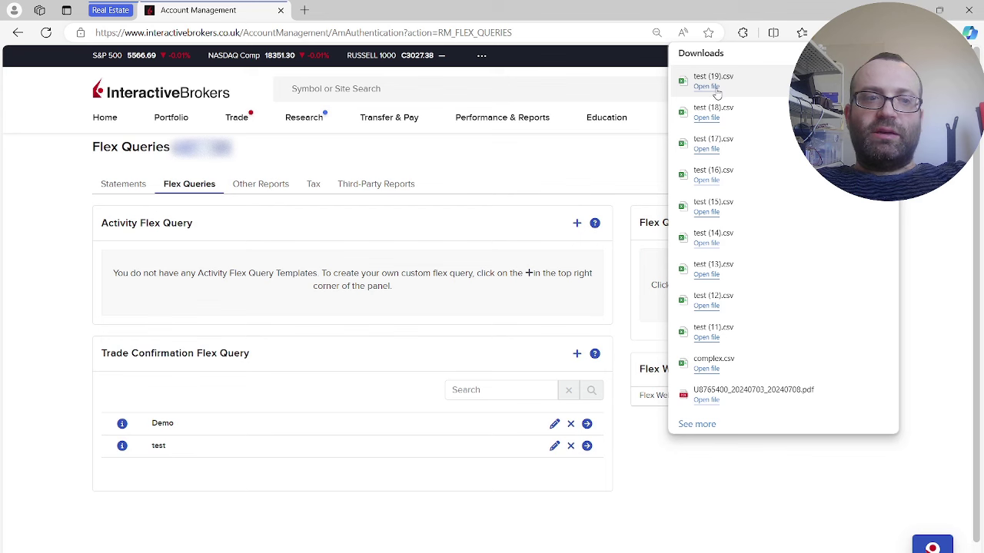
Run the Demo Trade Confirmation Flex Query for the period Today in CSV format
click(588, 423)
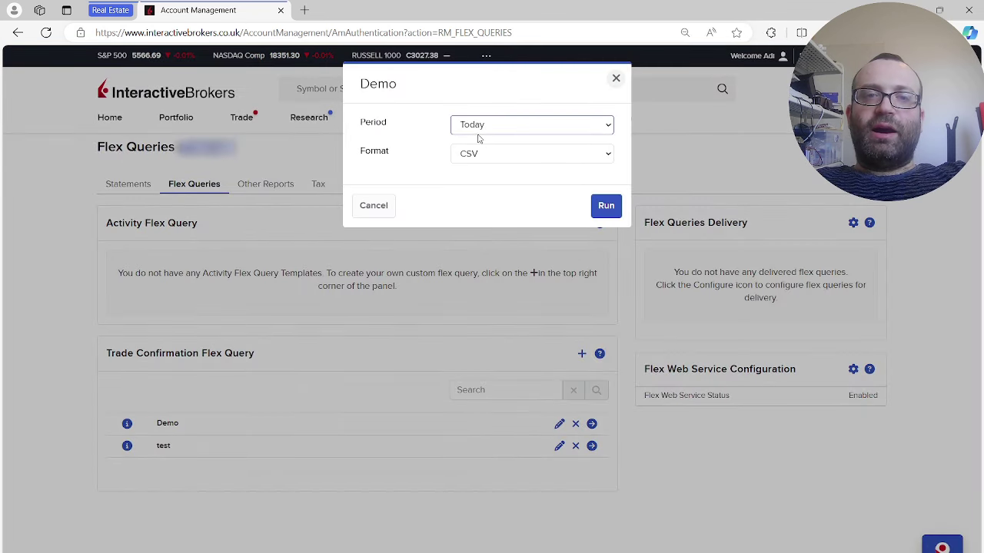
click(606, 206)
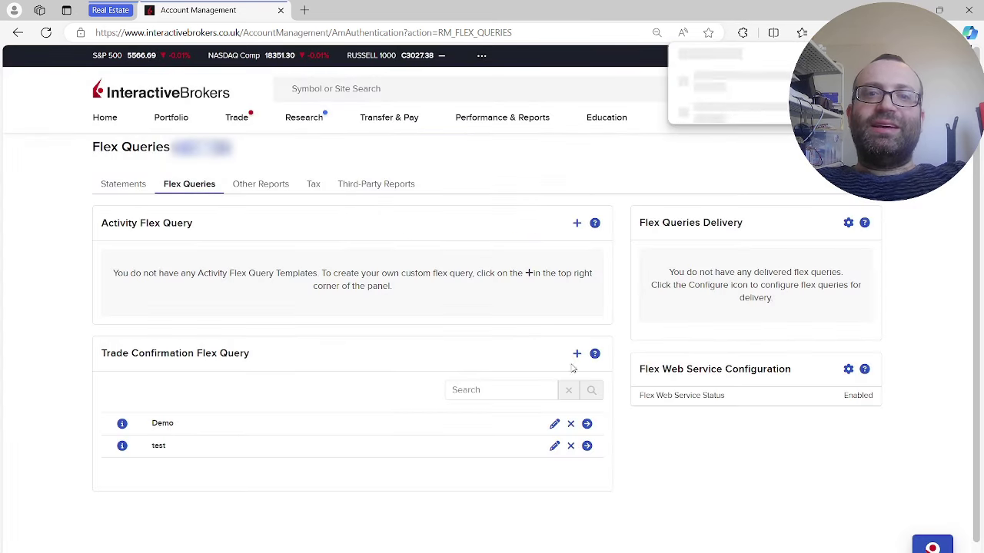
Run the Demo query for the Last Business Day in CSV format and open the downloaded Demo (1).csv file in Excel
click(587, 424)
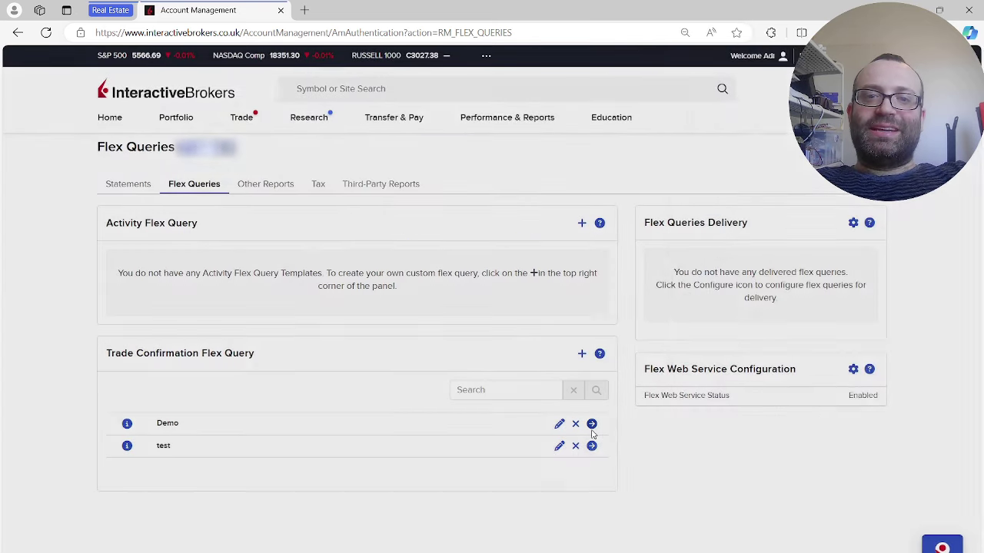
click(501, 127)
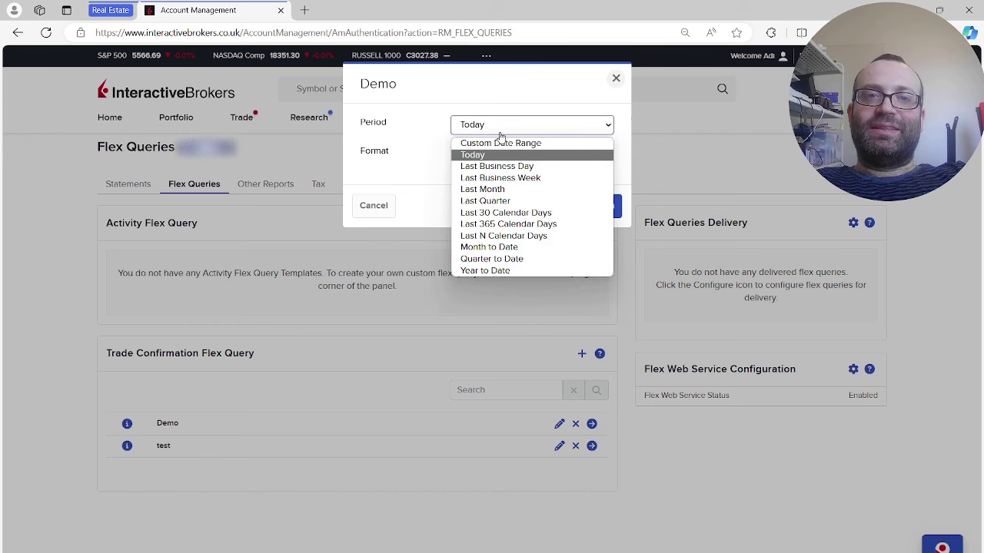
click(498, 167)
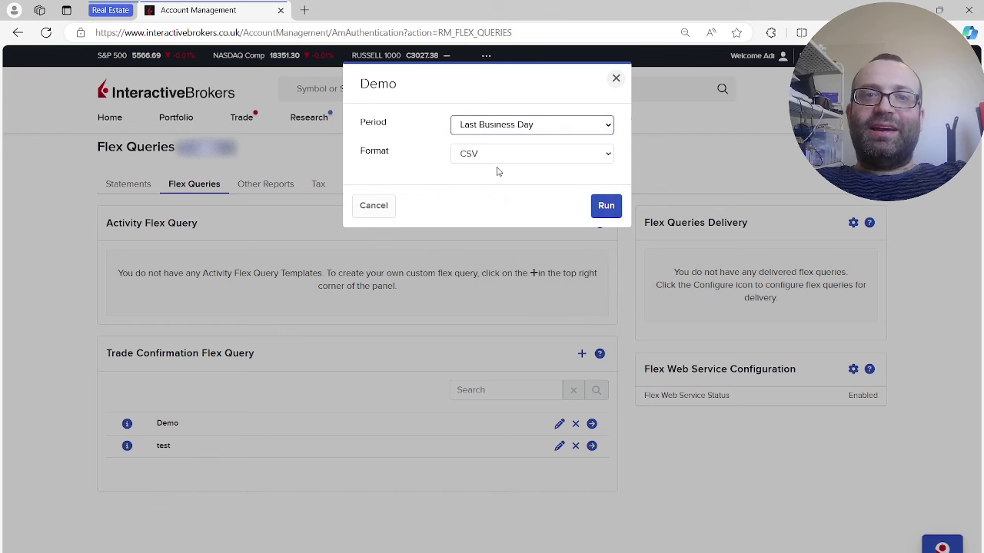
click(605, 207)
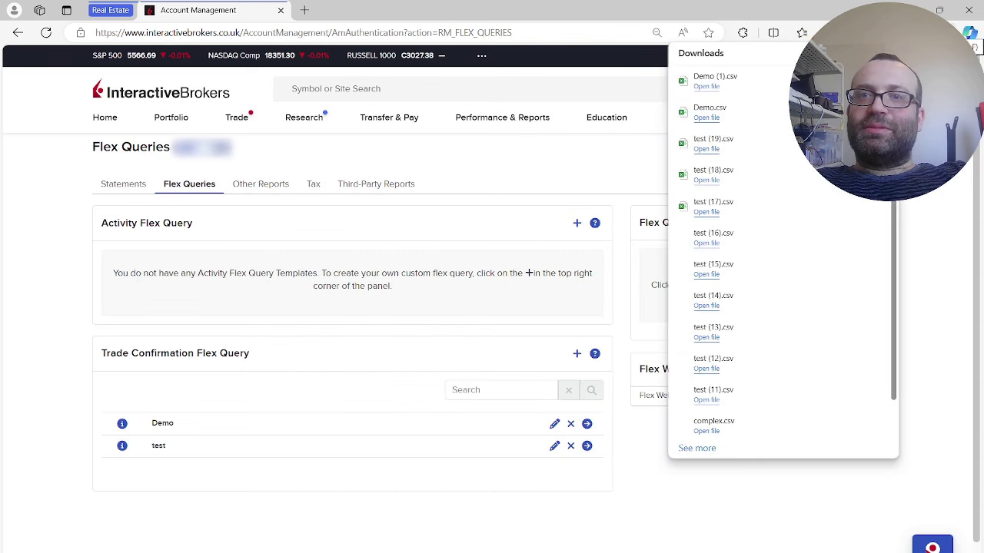
click(709, 88)
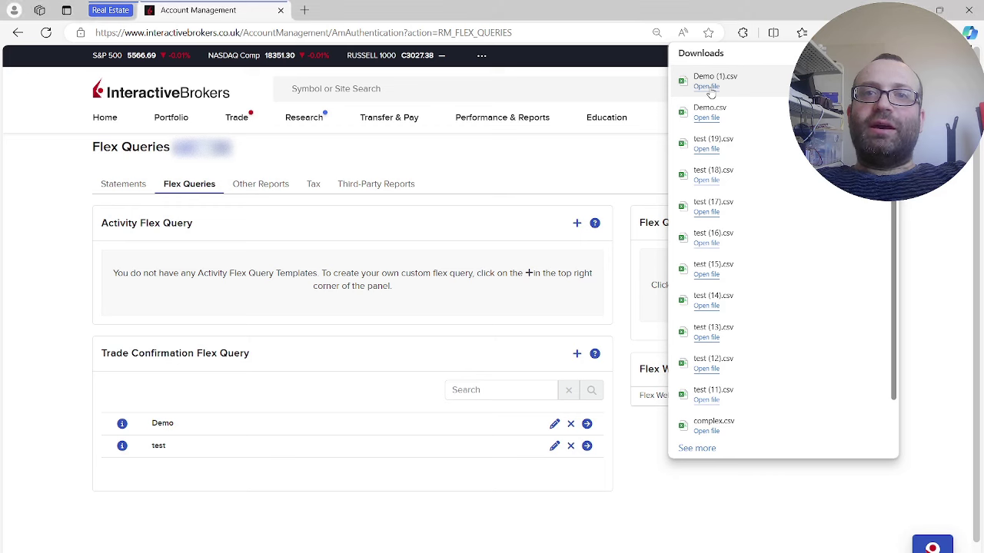
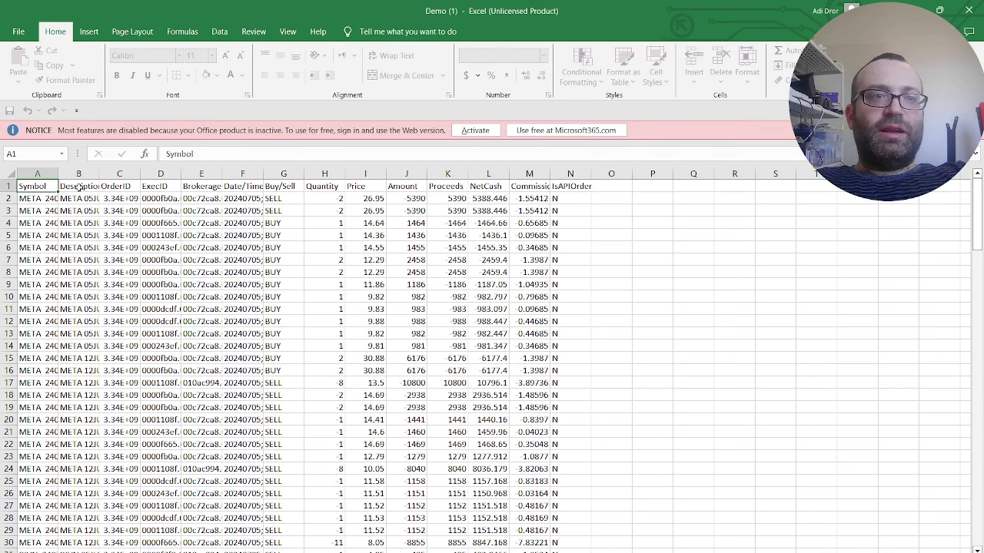
Examine the ExecID, BrokerageOrderID and Price columns of the exported trades
click(163, 189)
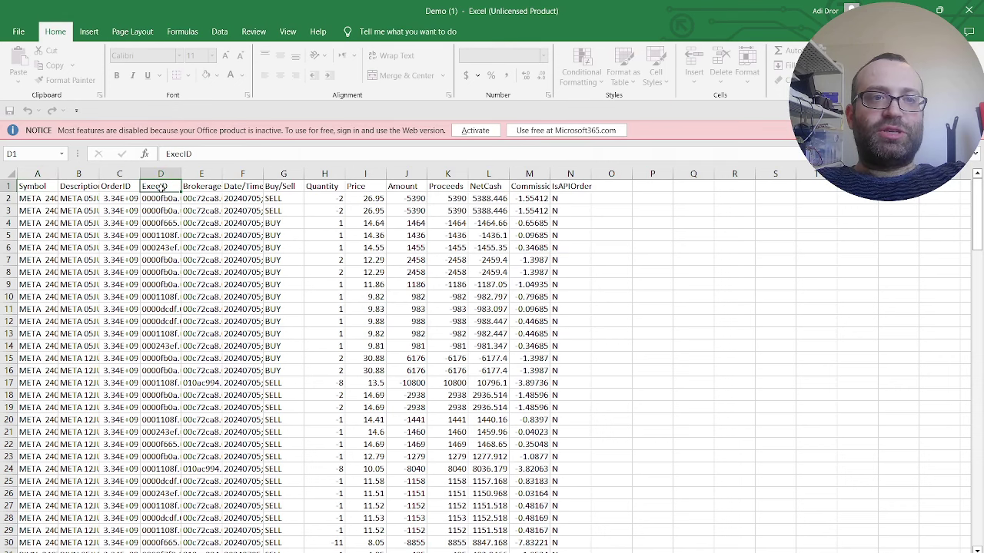
click(207, 188)
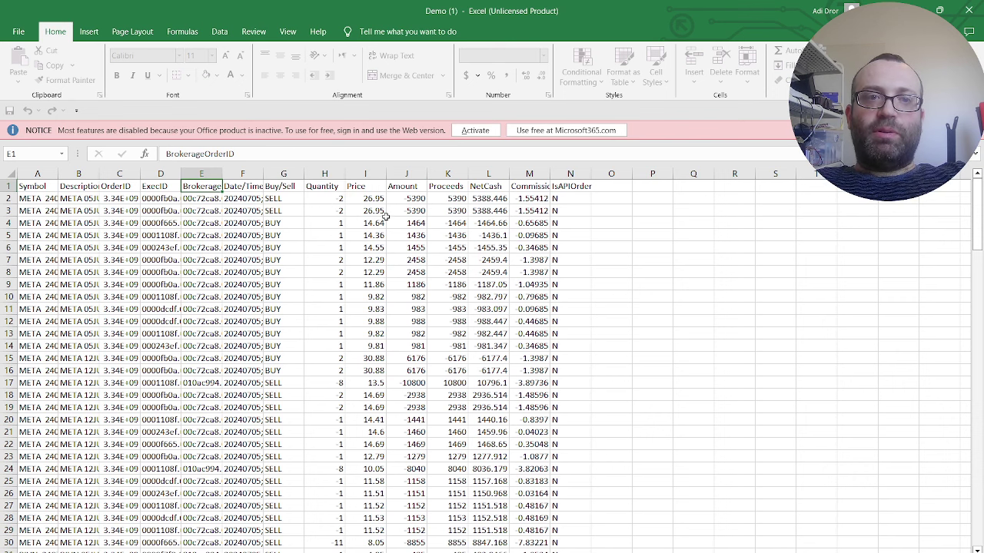
click(364, 187)
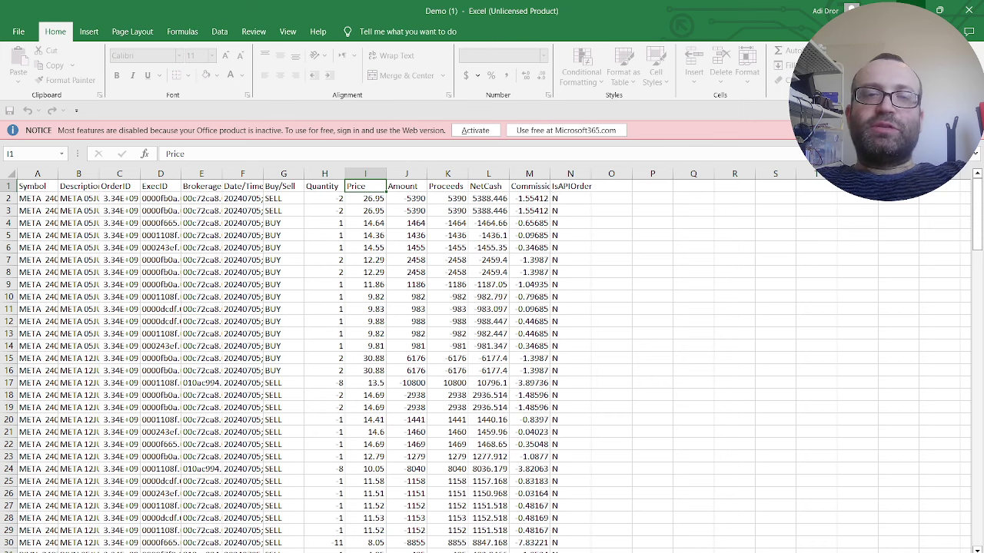
Switch to the HistoricalTradesVideos Jupyter notebook in the browser and run its pandas import cell
key(alt+Tab)
click(911, 9)
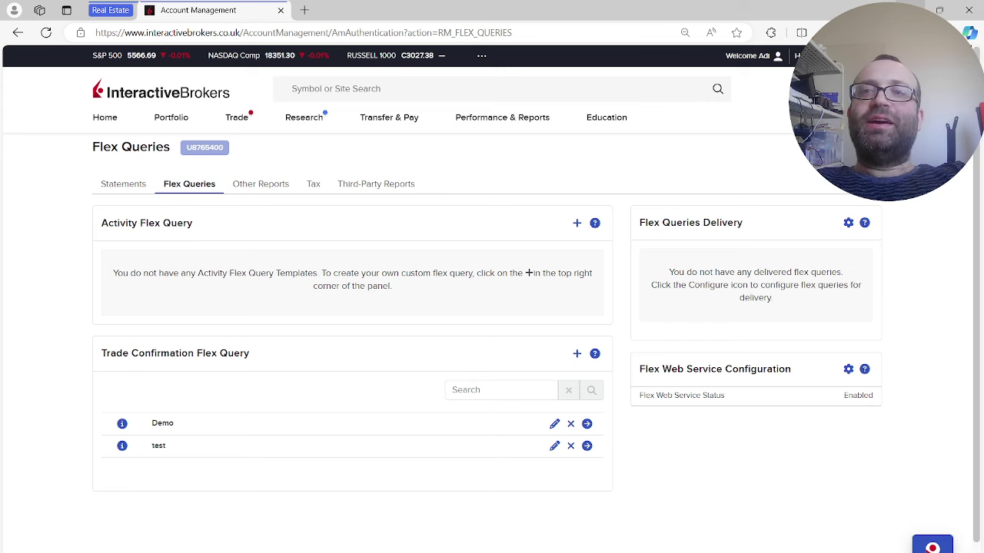
click(910, 9)
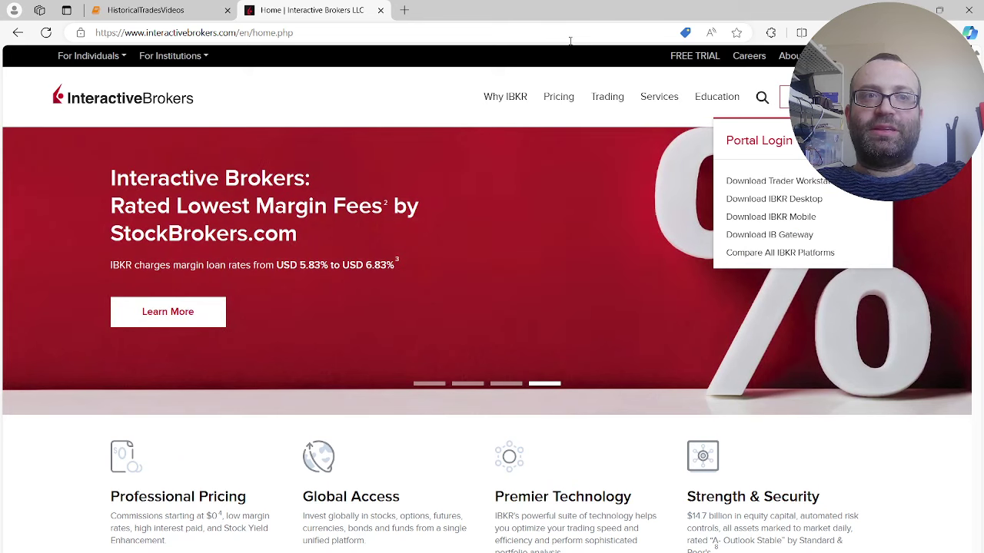
click(143, 9)
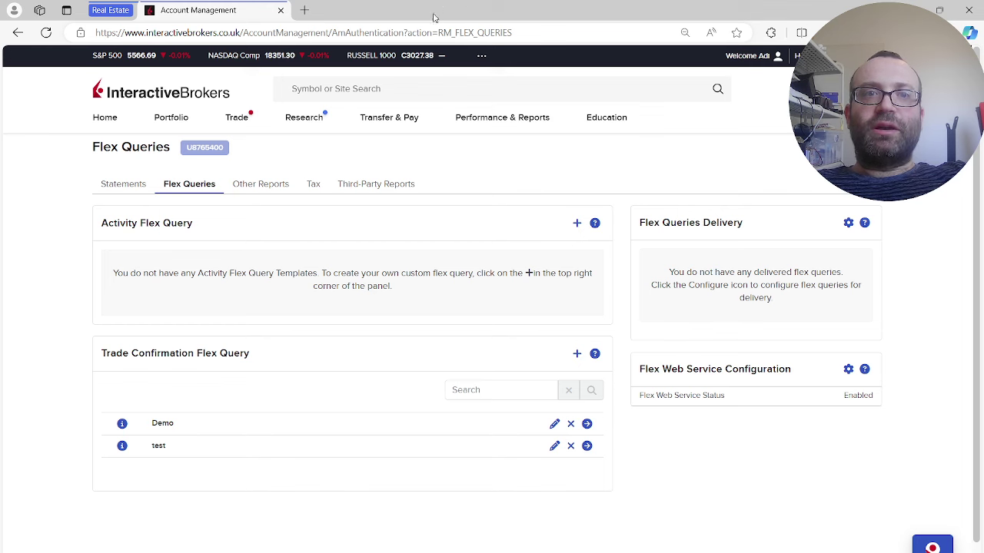
double_click(461, 14)
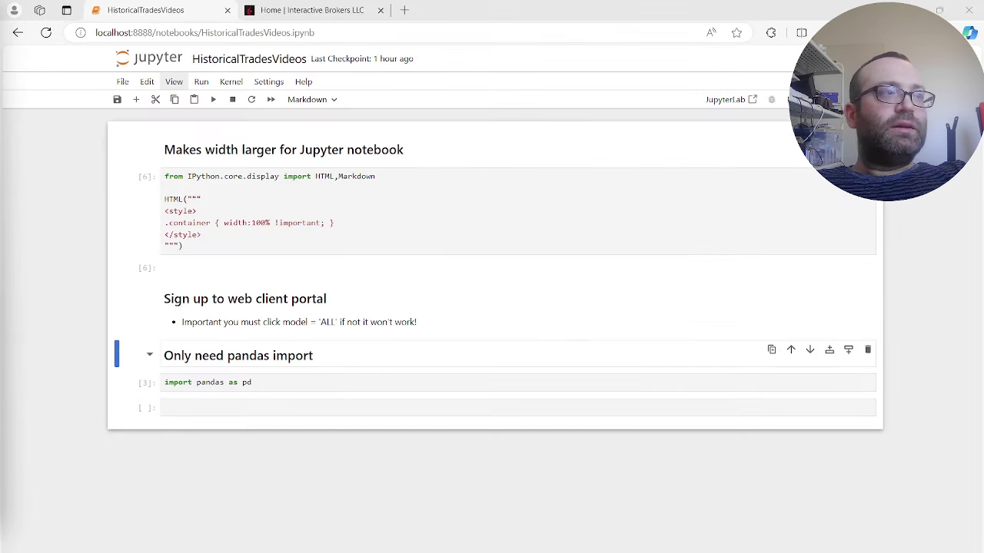
click(345, 379)
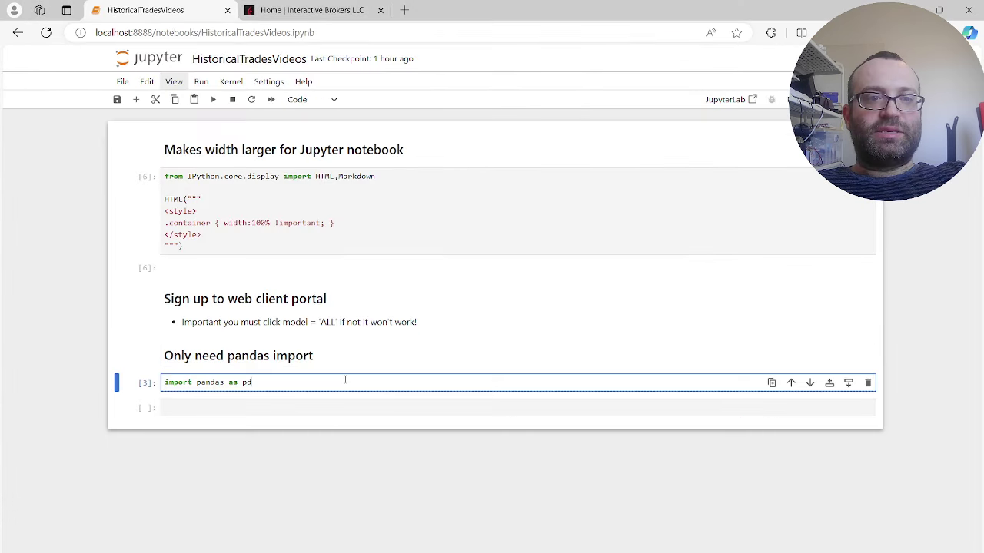
key(shift+Return)
Start a statement in the empty cell below the pandas import that assigns a pd.read_csv call to df
click(315, 406)
text(df )
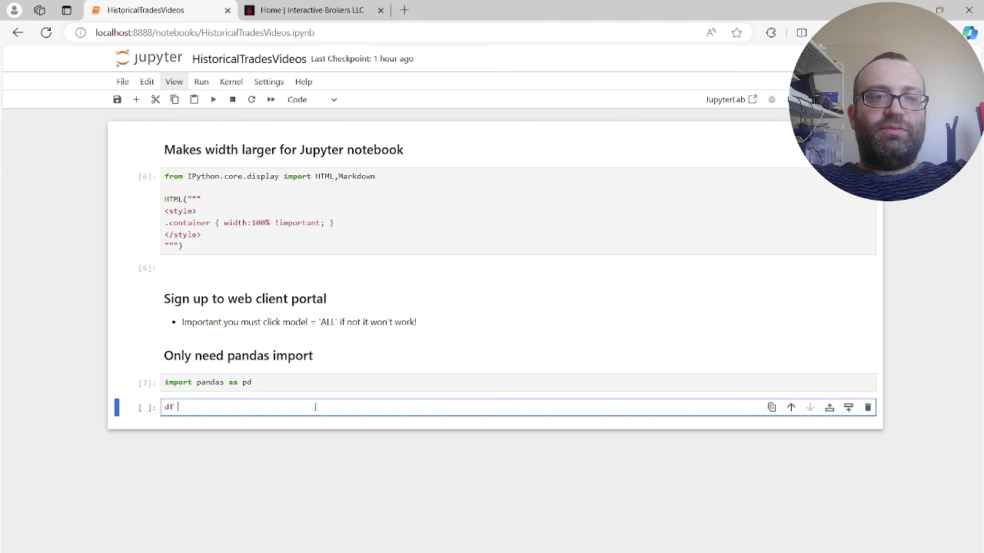
text(= pd.re)
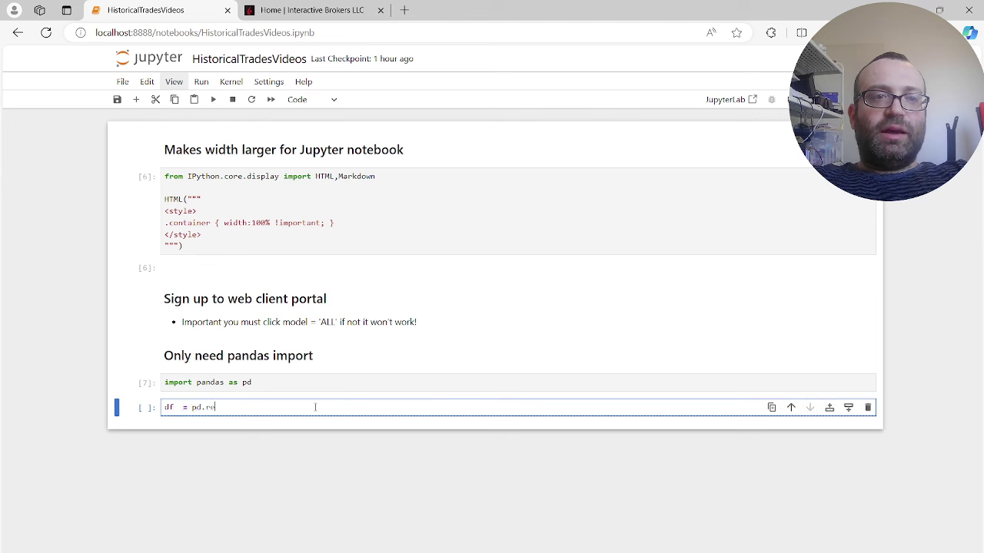
key(Tab)
key(Down)
key(Return)
text((")
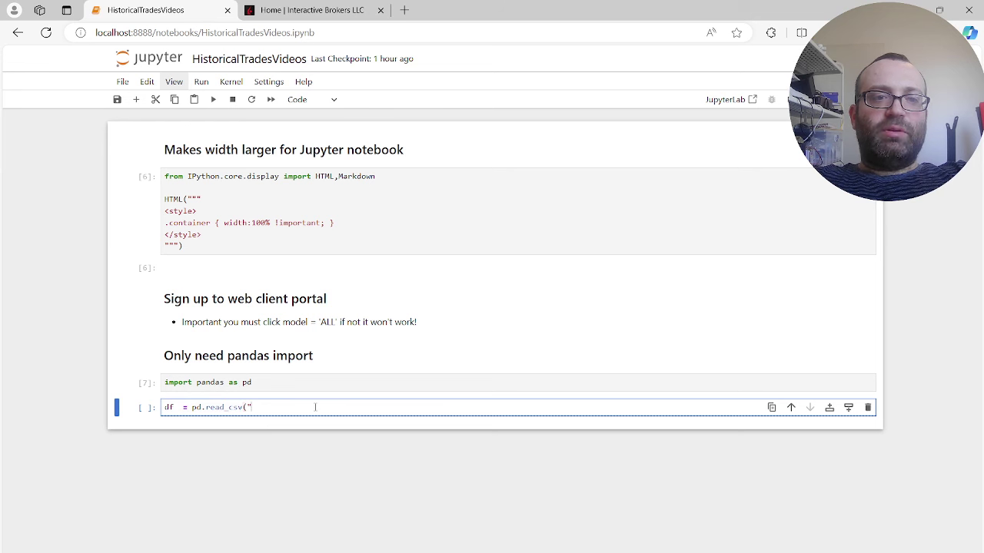
Complete the read_csv call with the path to Demo (1).csv in the user's Downloads folder on C: and run the cell
text(C://U)
key(Tab)
key(Return)
text(ad)
key(Tab)
key(Return)
text(Do)
key(Tab)
key(Return)
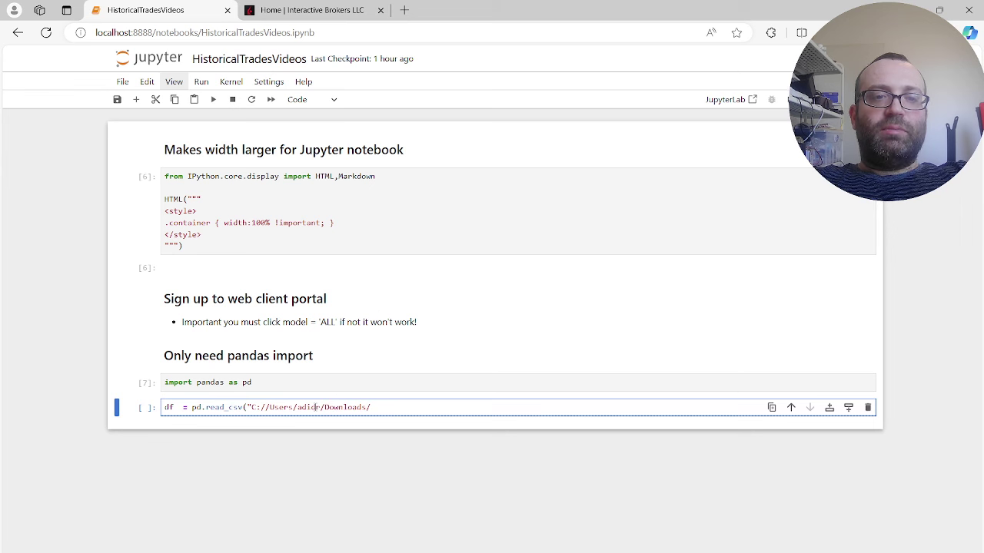
text(de)
key(Tab)
text(m)
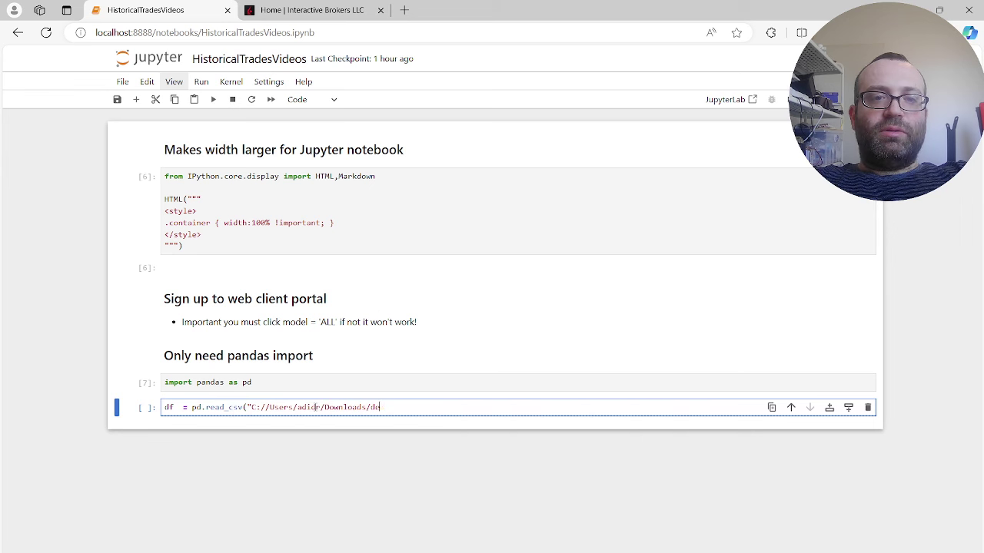
text(em)
key(Tab)
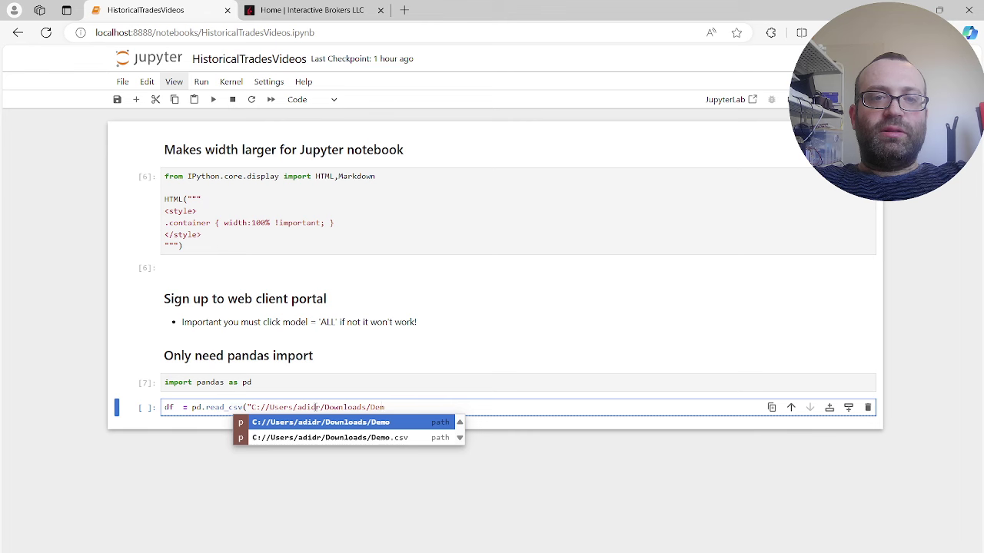
text(o (1).csv"))
key(shift+Return)
Display the df DataFrame in a new cell and look through all of its columns
text(df)
key(shift+Return)
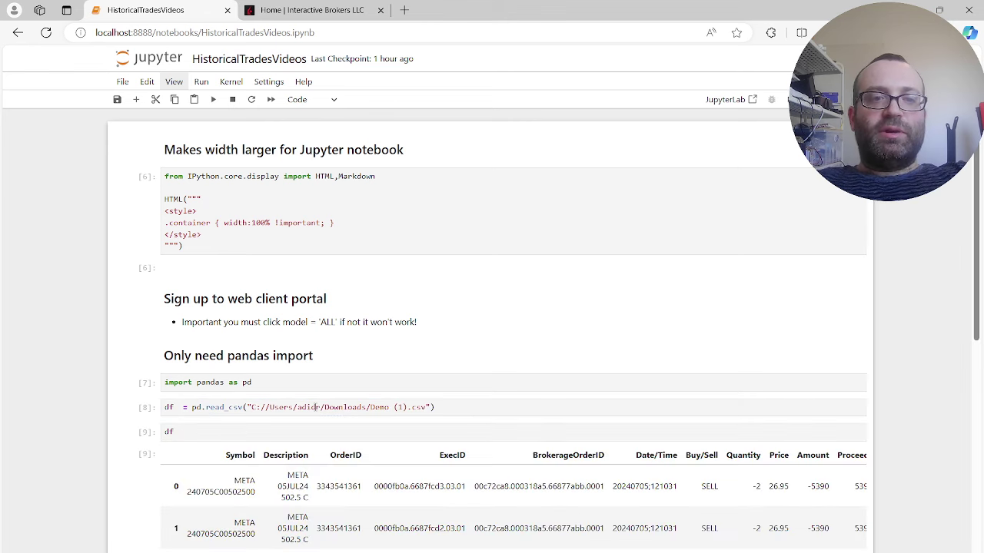
scroll(317, 409, down, 3)
scroll(323, 369, right, 5)
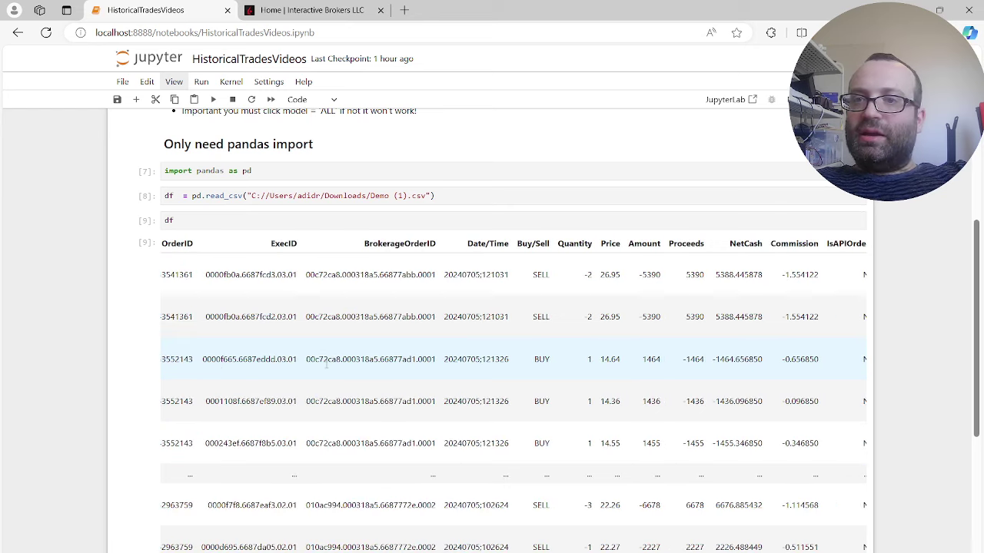
scroll(461, 287, left, 5)
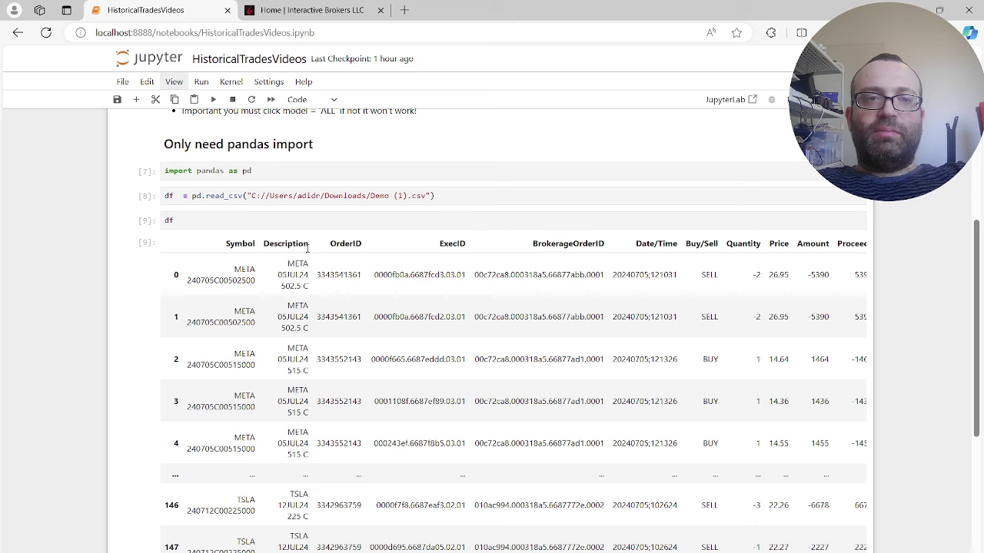
Extend the df cell to df.groupby('BrokerageOrderId')['Symbol'].nunique() and run it
click(200, 221)
text(.groupby('BrokerageOrderId'))
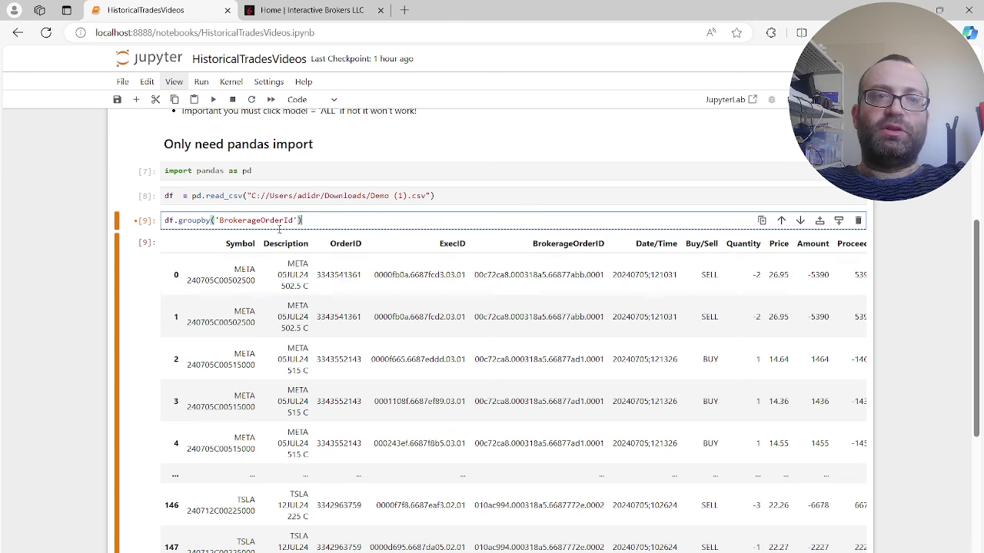
text(['Symbol'].)
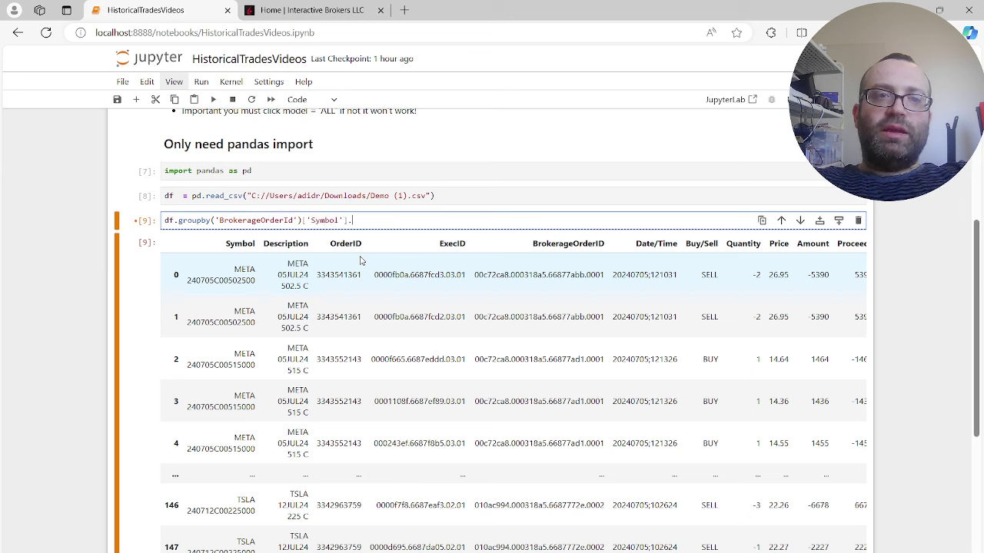
text(nunique())
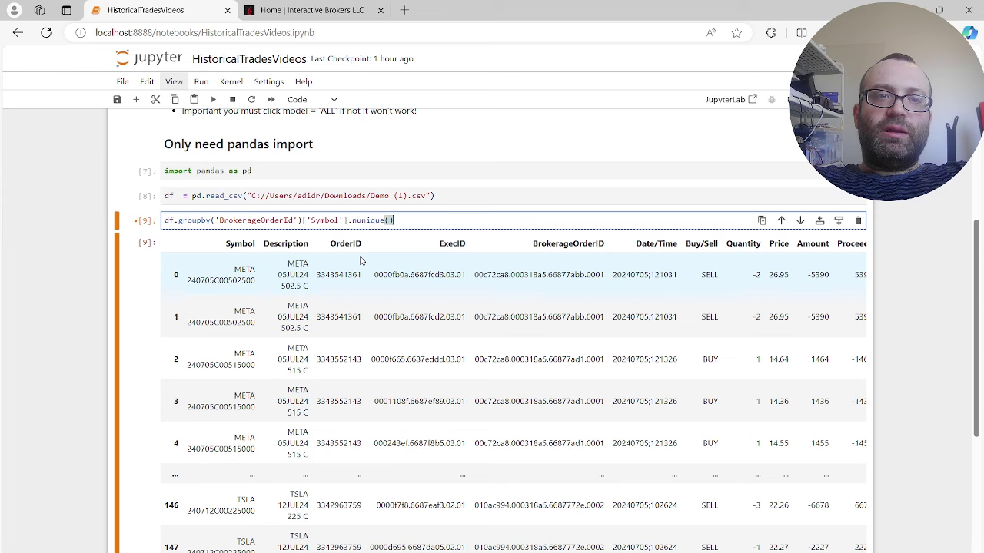
key(shift+Return)
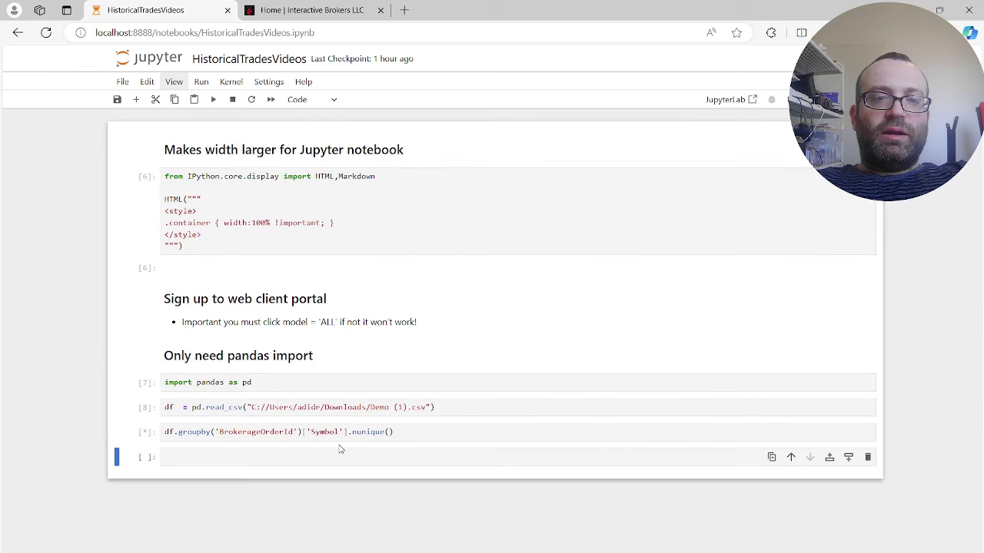
scroll(336, 438, down, 1)
scroll(337, 434, down, 5)
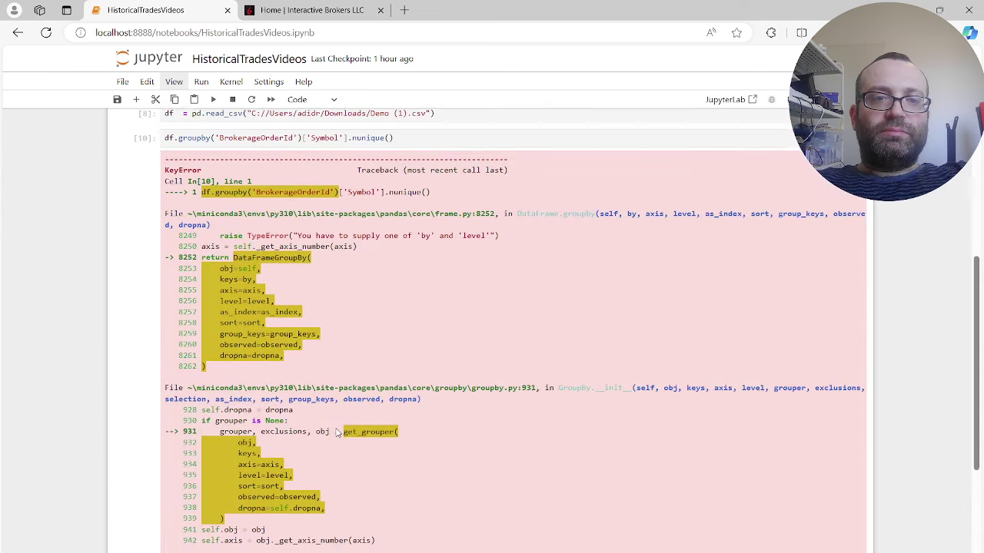
Correct the grouping column name to BrokerageOrderID and rerun the cell to count unique symbols per order
scroll(279, 372, up, 5)
click(295, 366)
key(BackSpace)
text(D)
key(shift+Return)
scroll(296, 366, down, 3)
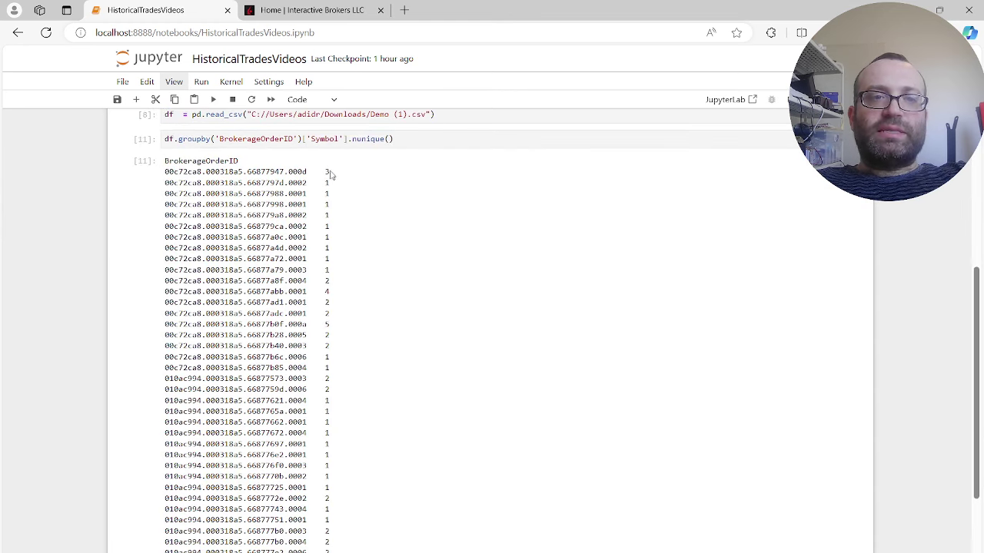
Copy the BrokerageOrderID groupby statement into the empty cell below its output
click(281, 138)
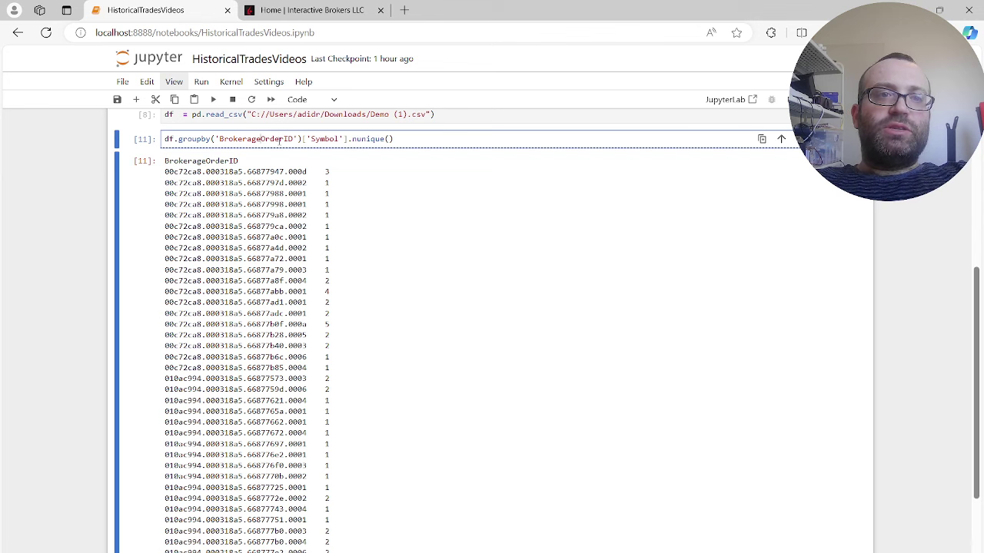
key(ctrl+a)
key(ctrl+c)
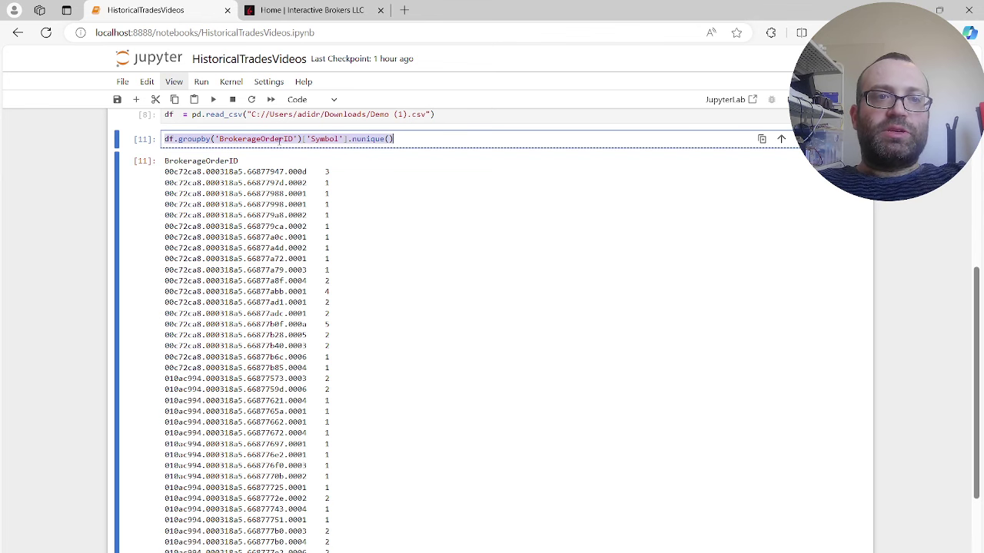
key(shift+Return)
click(220, 464)
key(ctrl+v)
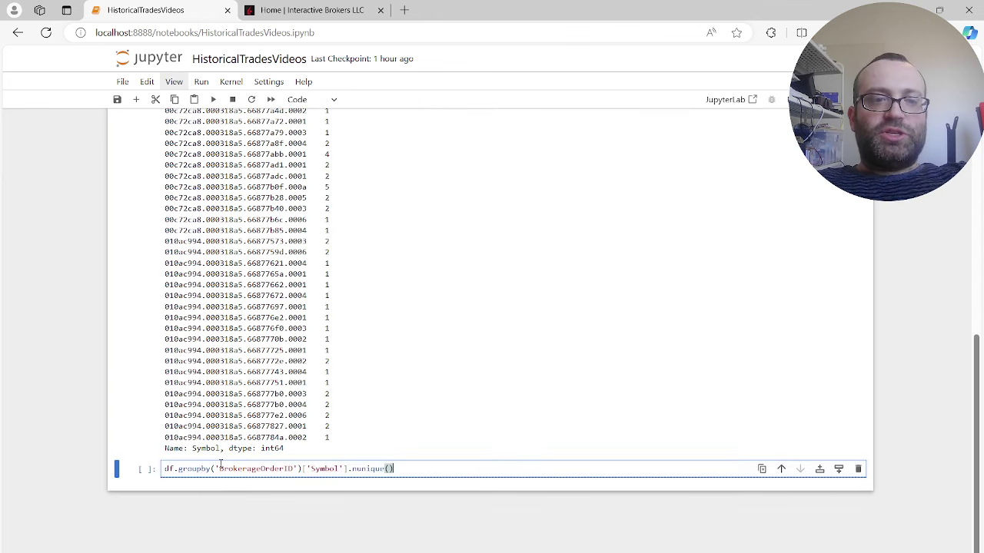
Change the copied statement's grouping column to OrderID, run it and compare its symbol counts with the BrokerageOrderID grouping
click(259, 472)
key(BackSpace)
key(BackSpace)
key(BackSpace)
key(BackSpace)
key(BackSpace)
key(BackSpace)
key(BackSpace)
key(BackSpace)
key(BackSpace)
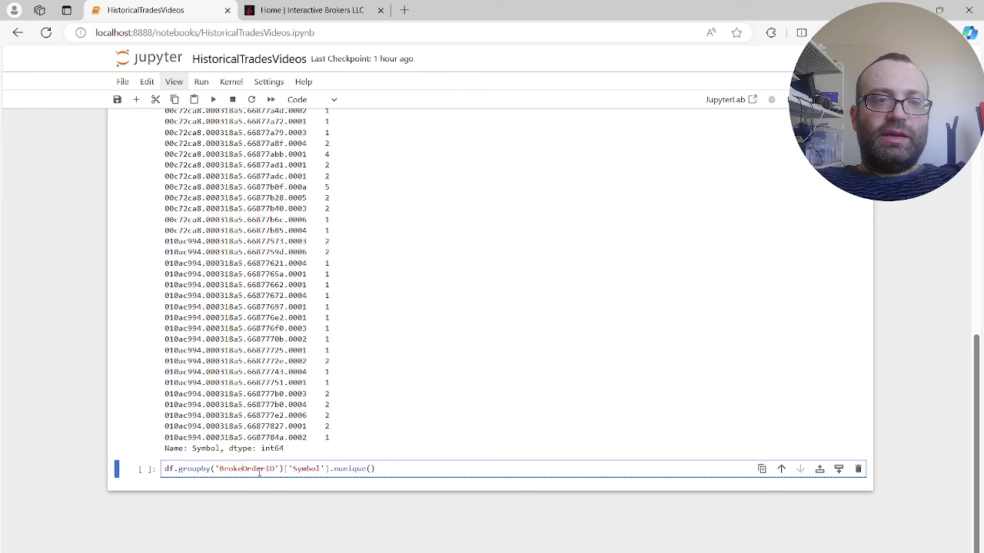
text(IB)
key(shift+Return)
scroll(259, 471, up, 15)
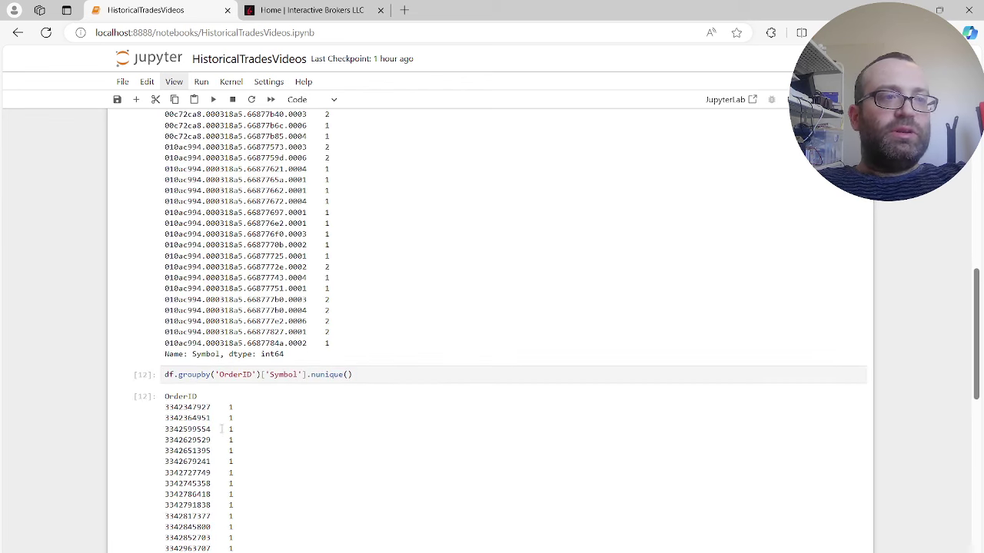
click(272, 374)
scroll(273, 374, up, 5)
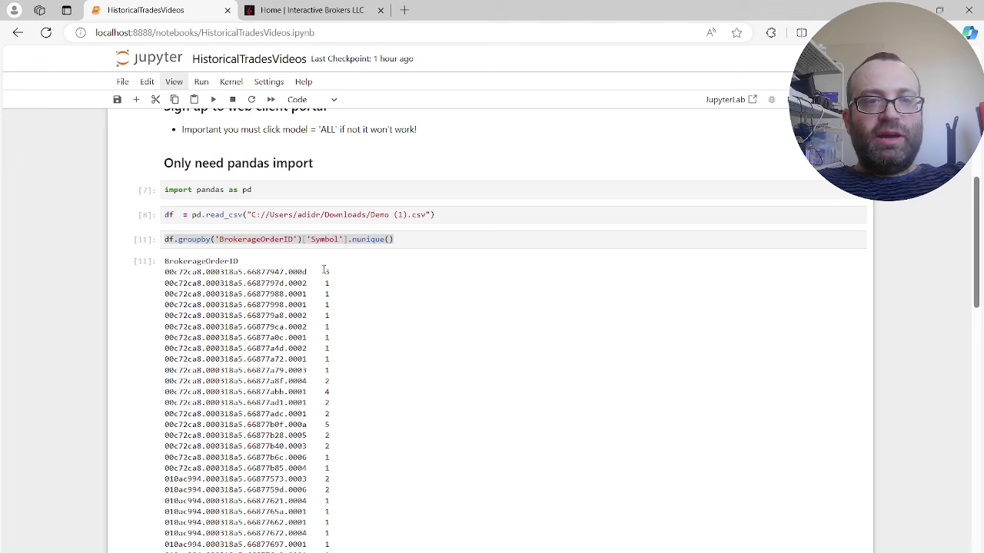
scroll(325, 270, down, 4)
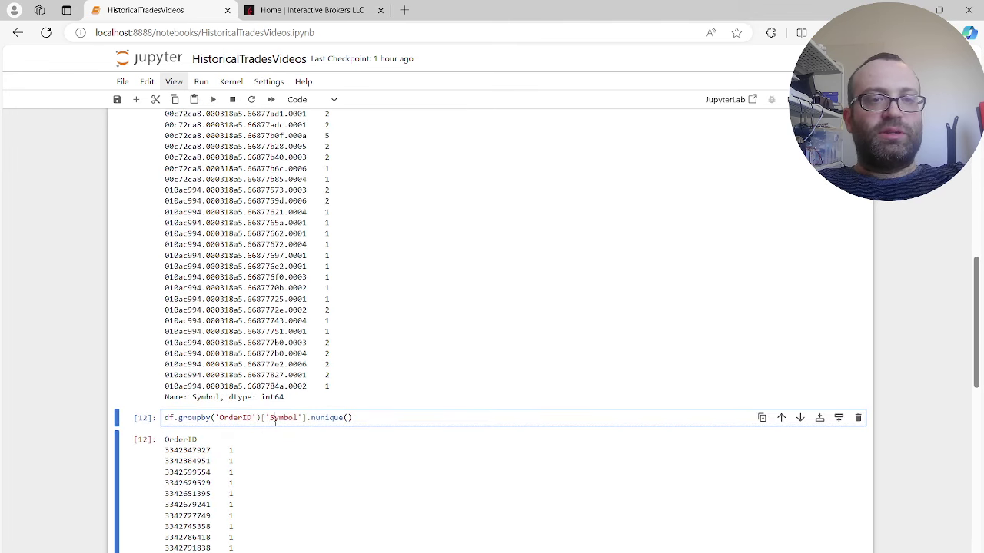
Enter df.groupby(['BrokerageOrderID','Description']) in the empty cell at the end of the notebook
scroll(275, 421, down, 15)
click(260, 471)
text(df.groupby(['B)
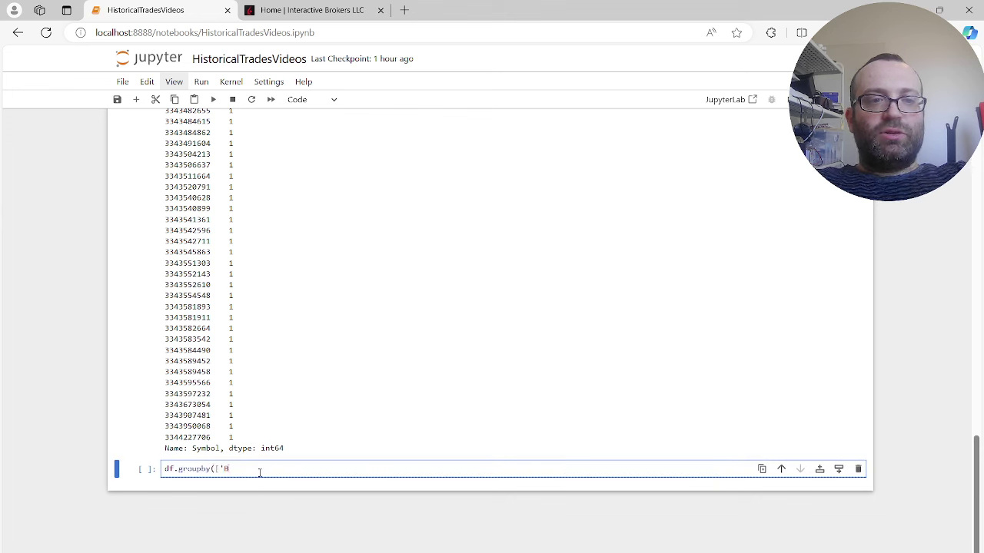
text(rokerageOrderID)
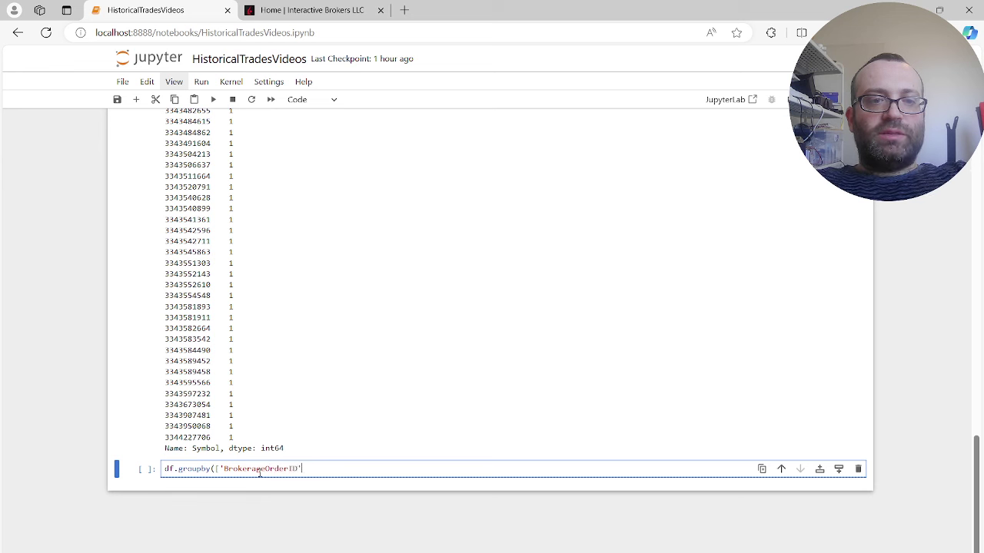
text(','Descri)
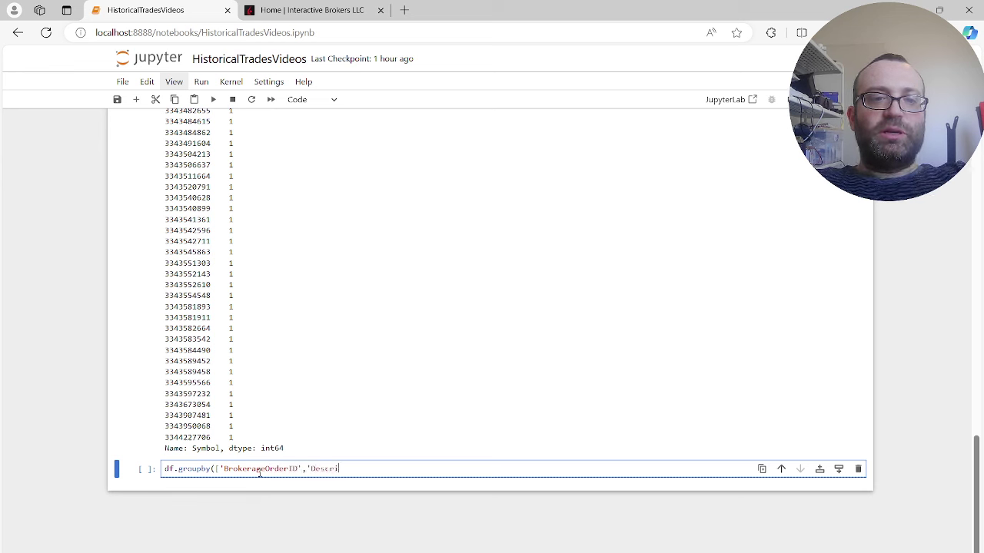
text(ption']))
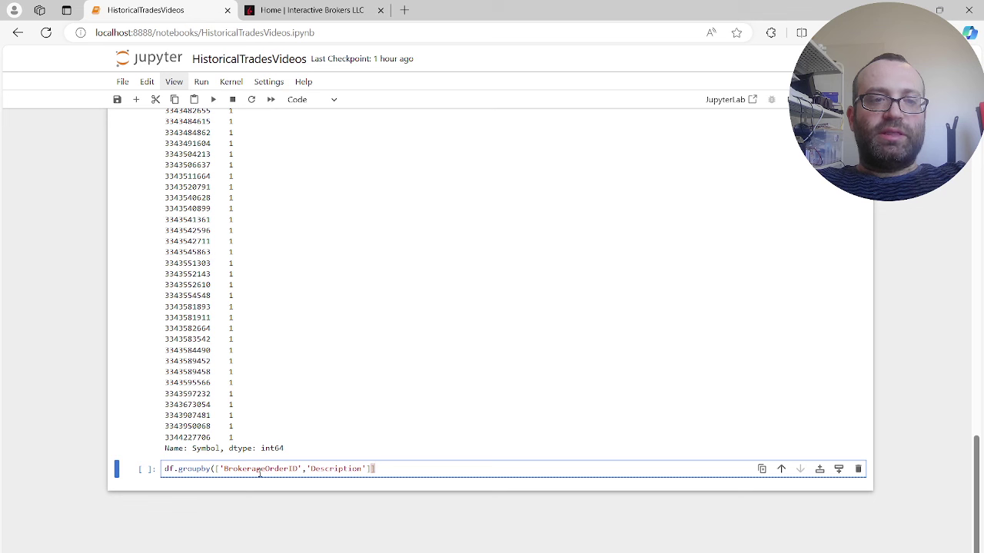